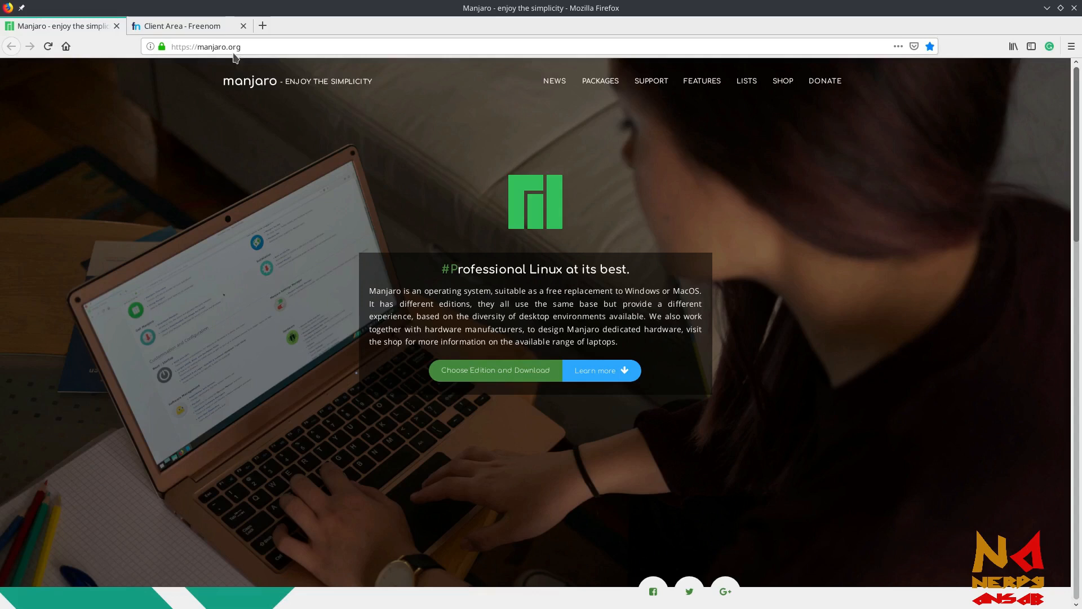
Switch from the Manjaro homepage to the 'Client Area - Freenom' tab
left_click(190, 28)
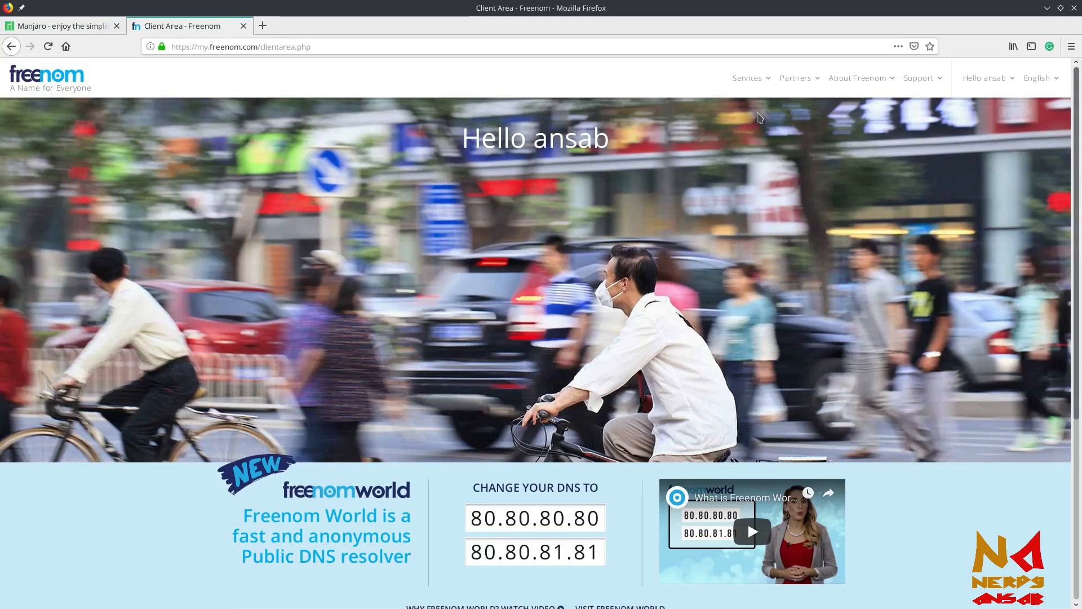
Glance at Freenom's Services menu, then return to the Manjaro site tab
left_click(758, 90)
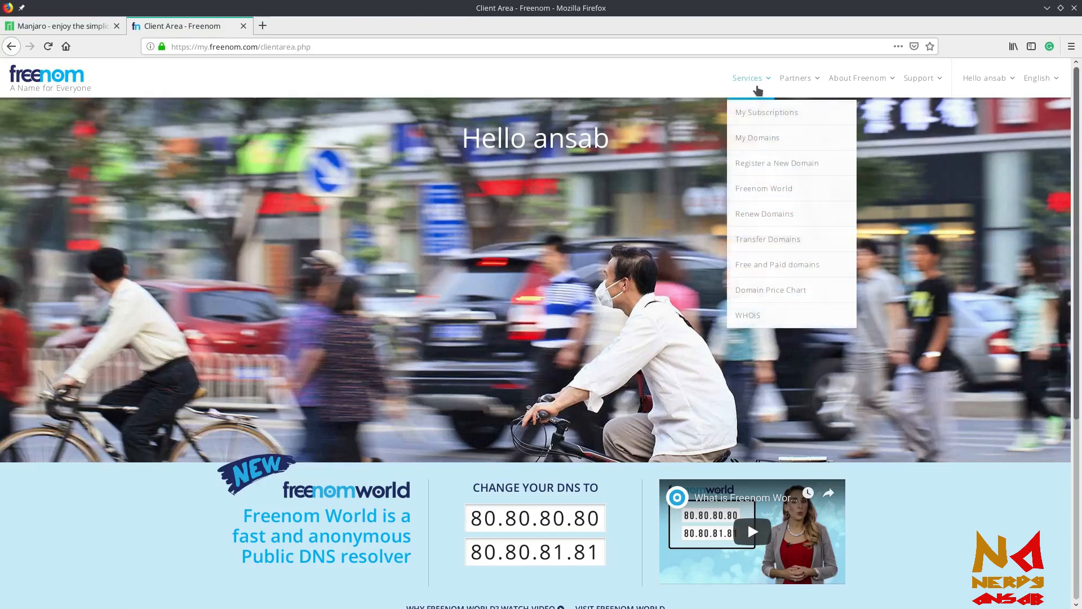
left_click(605, 83)
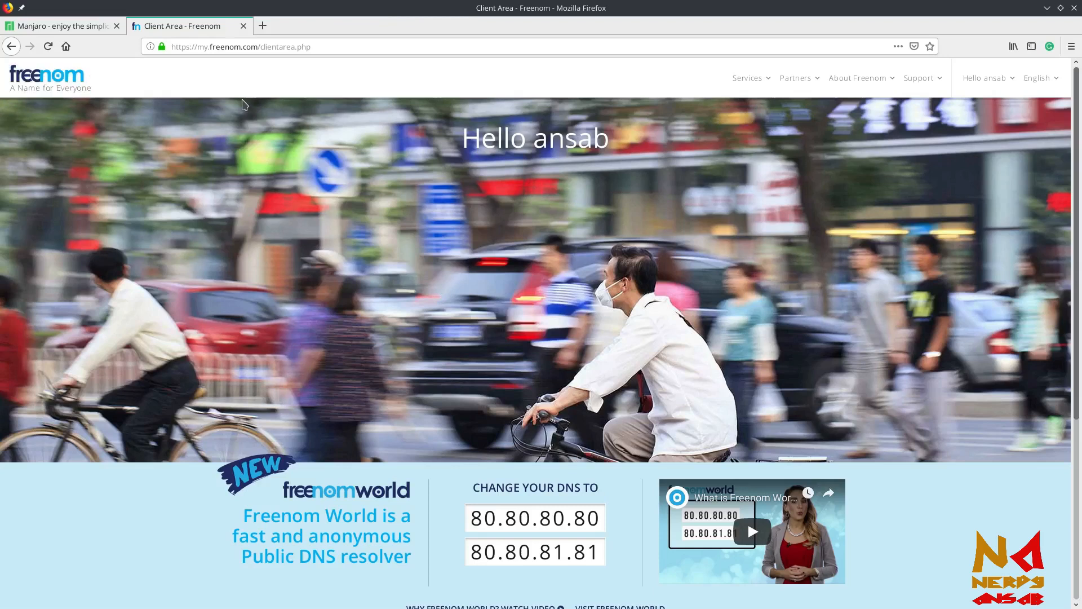
left_click(77, 29)
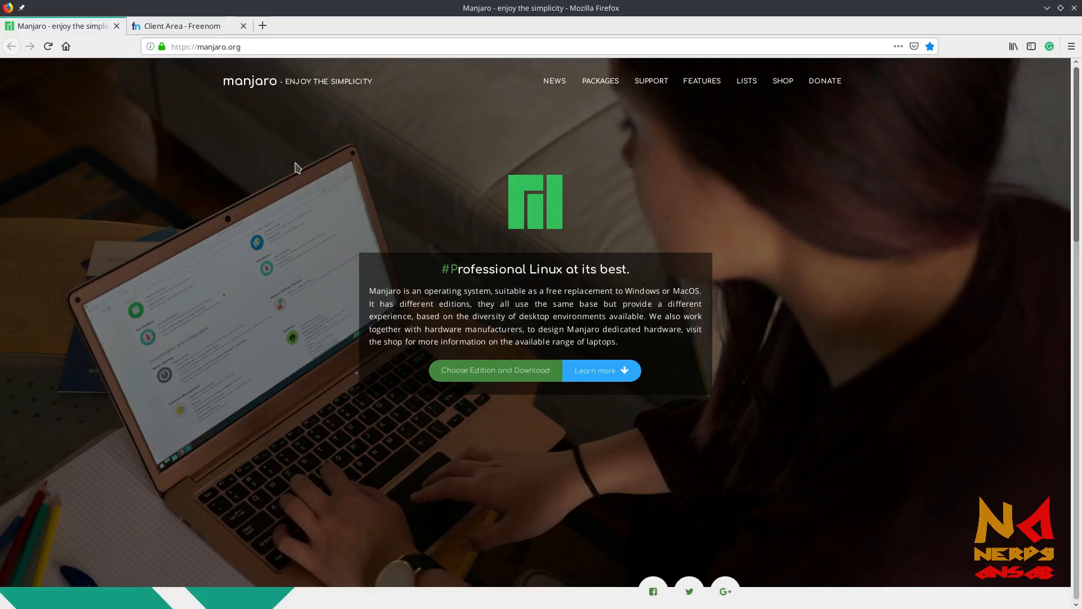
Load infinityfree.net in place of the Manjaro site using address-bar autocomplete
left_click(287, 48)
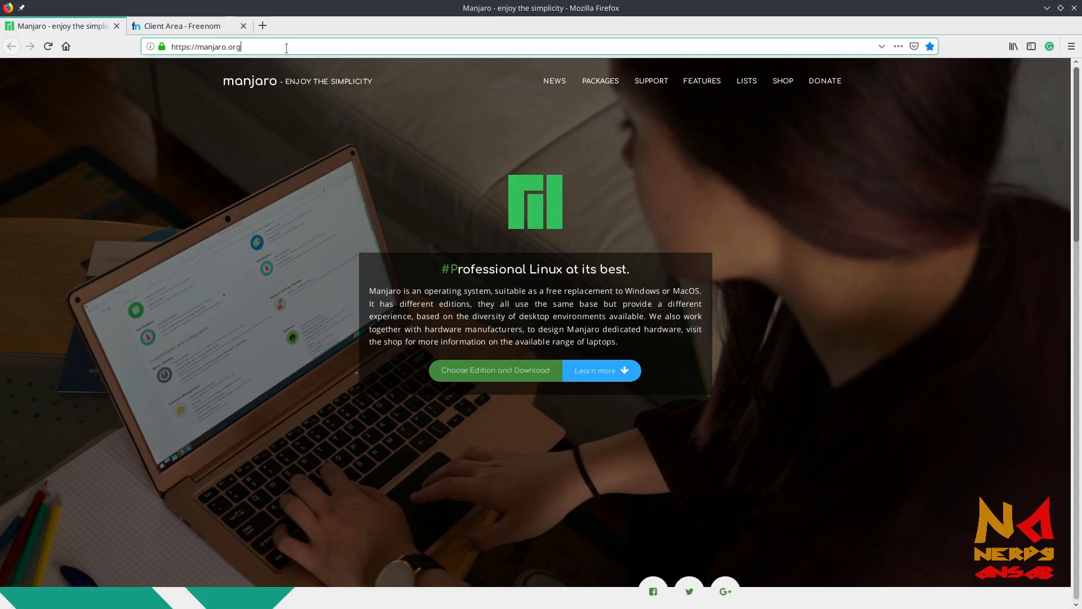
type("infinityfree.net/")
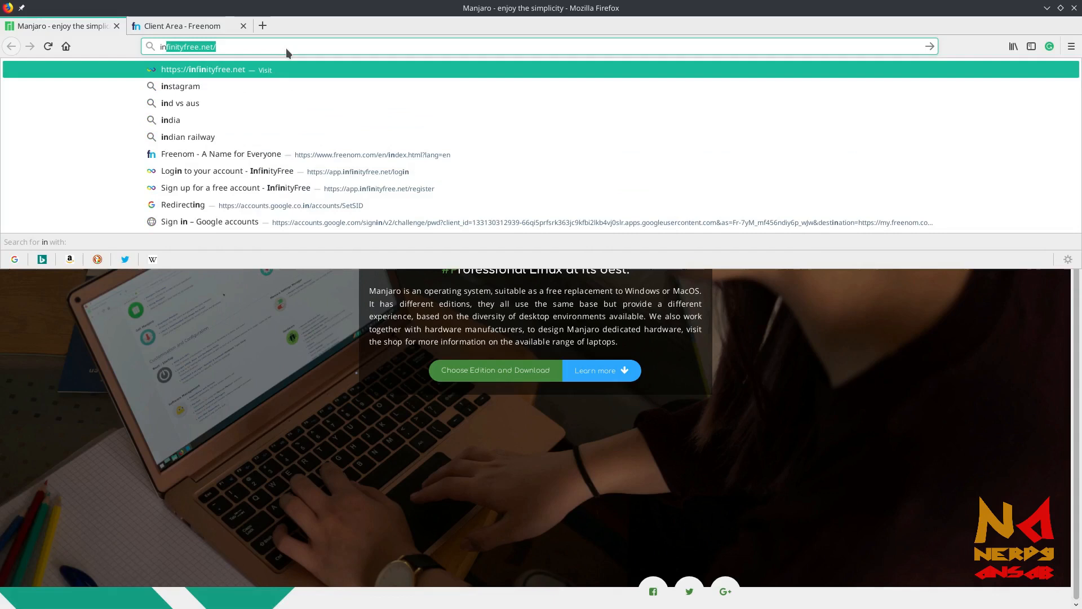
key("Return")
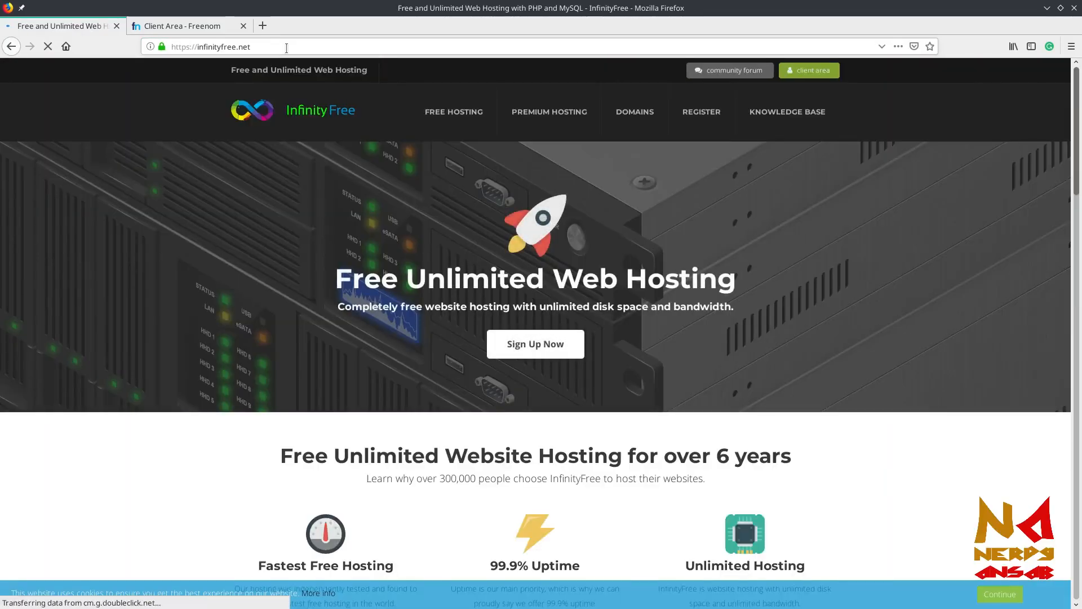
scroll(428, 232, "down", 4)
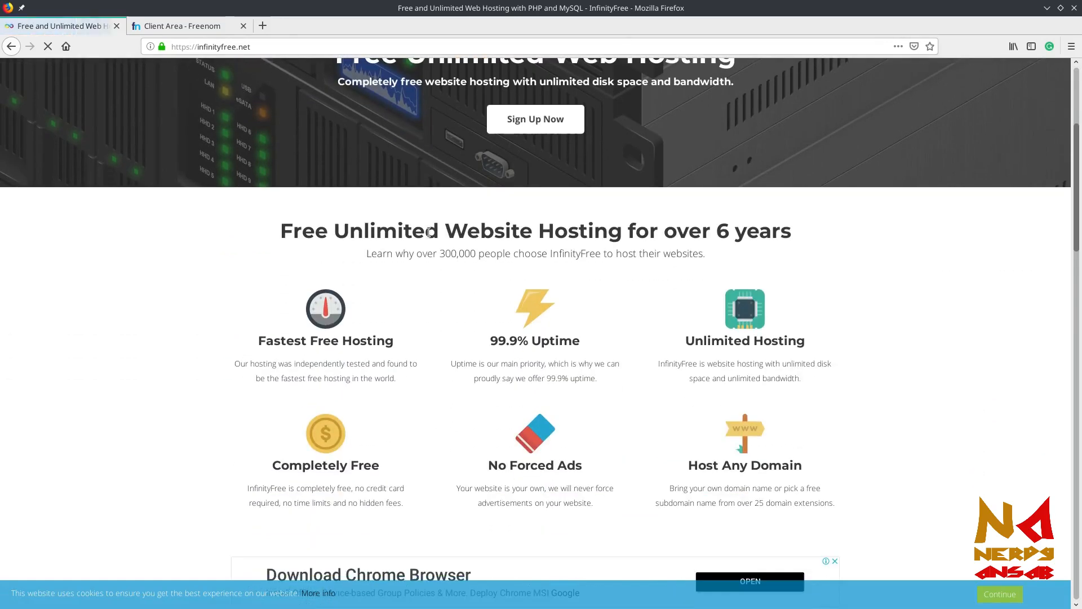
scroll(428, 232, "up", 4)
Open the free hosting overview and scroll through its listed features
left_click(456, 116)
scroll(427, 318, "down", 3)
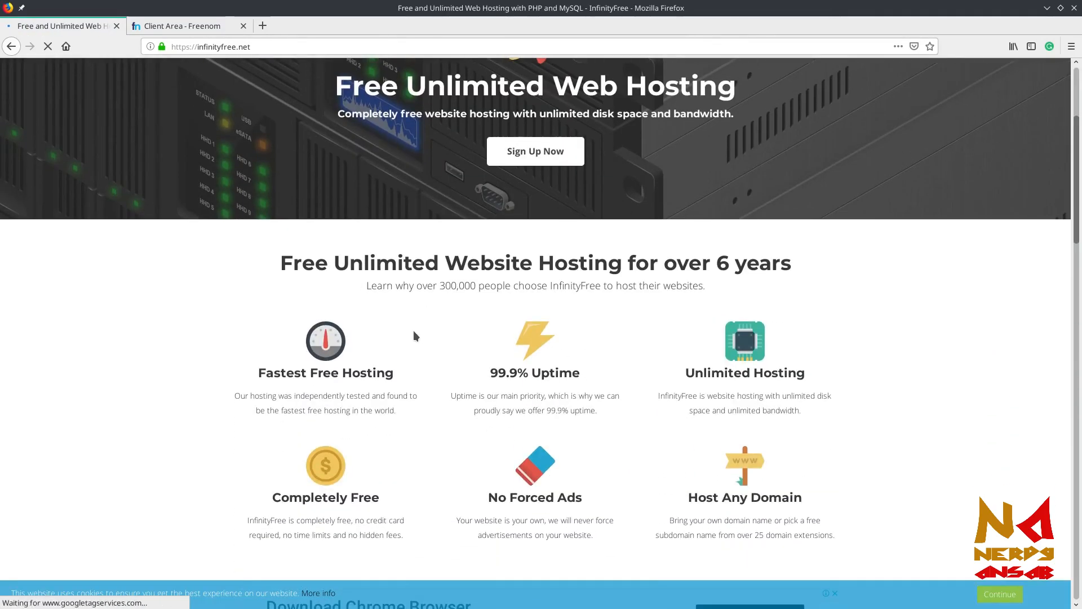
scroll(414, 330, "down", 2)
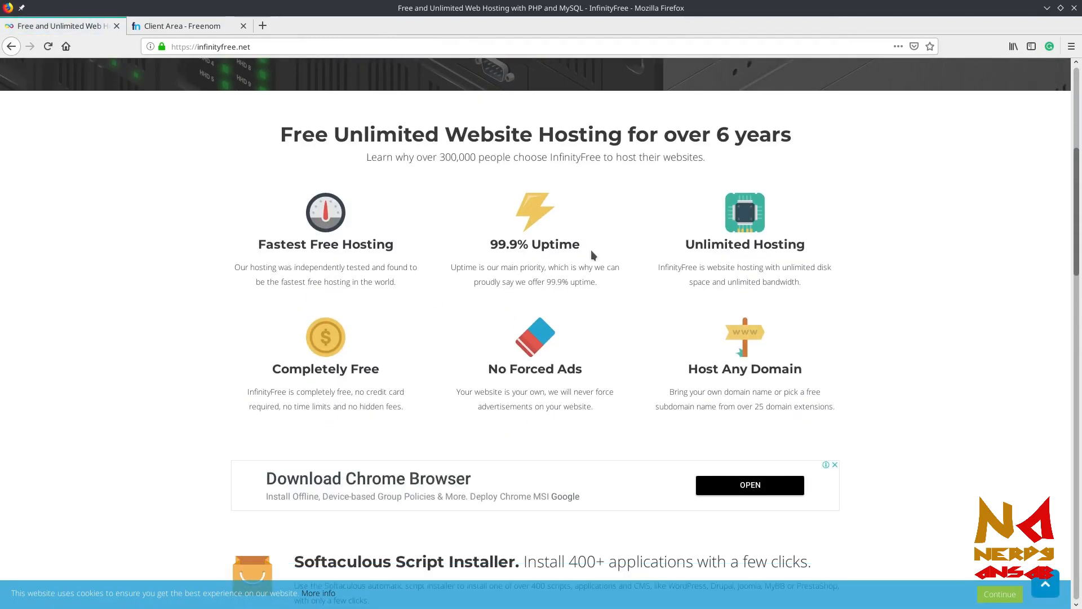
scroll(664, 339, "down", 2)
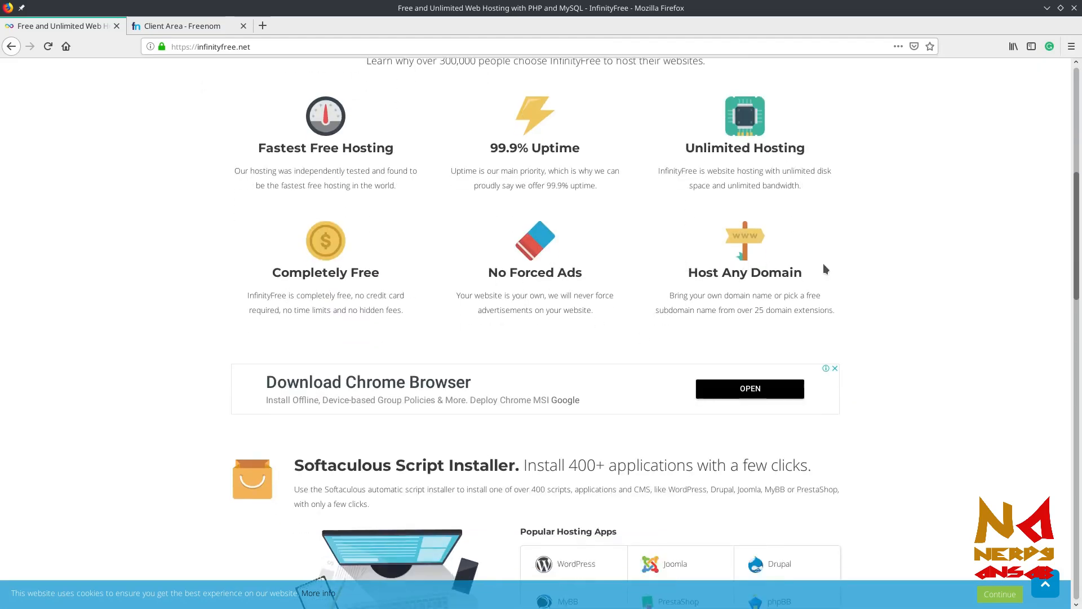
scroll(563, 293, "down", 3)
scroll(562, 292, "down", 6)
scroll(563, 284, "up", 17)
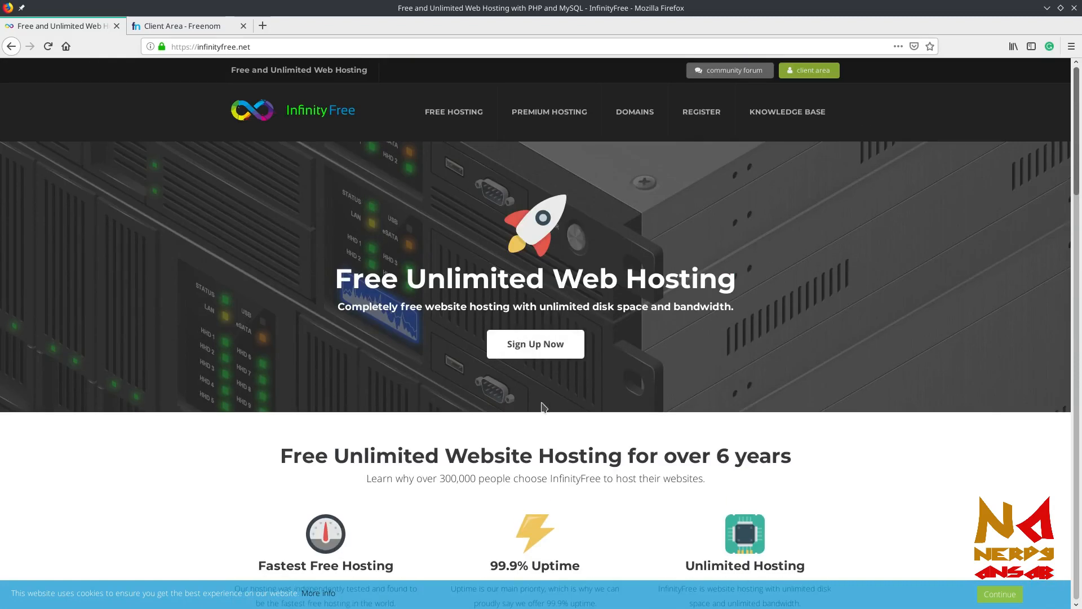
Open the registration form, pass the reCAPTCHA check and accept the terms of service
left_click(707, 125)
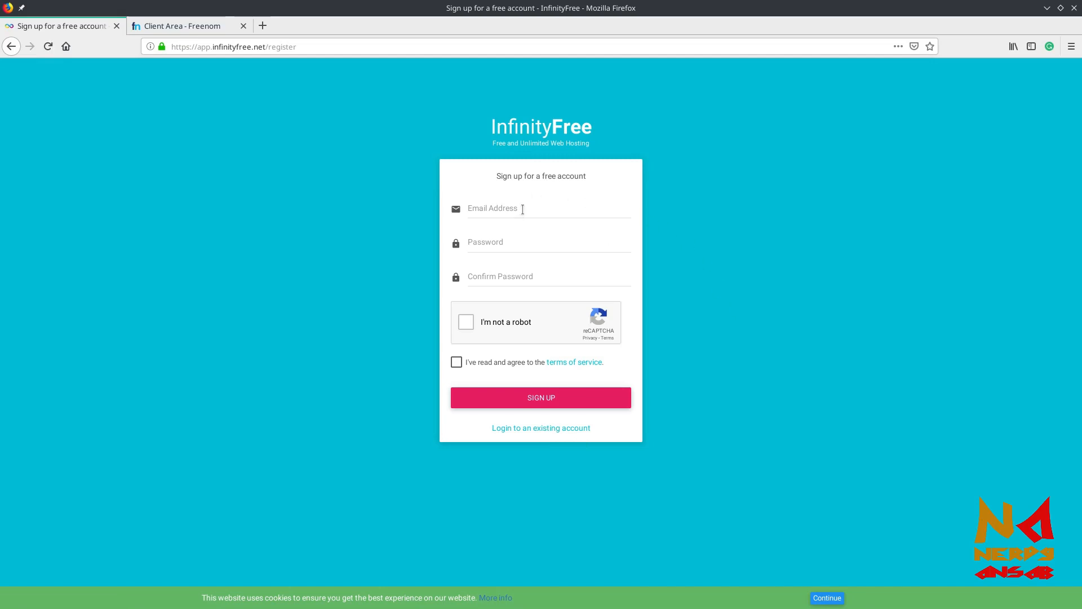
left_click(523, 209)
left_click(509, 243)
left_click(508, 277)
left_click(467, 322)
left_click(493, 209)
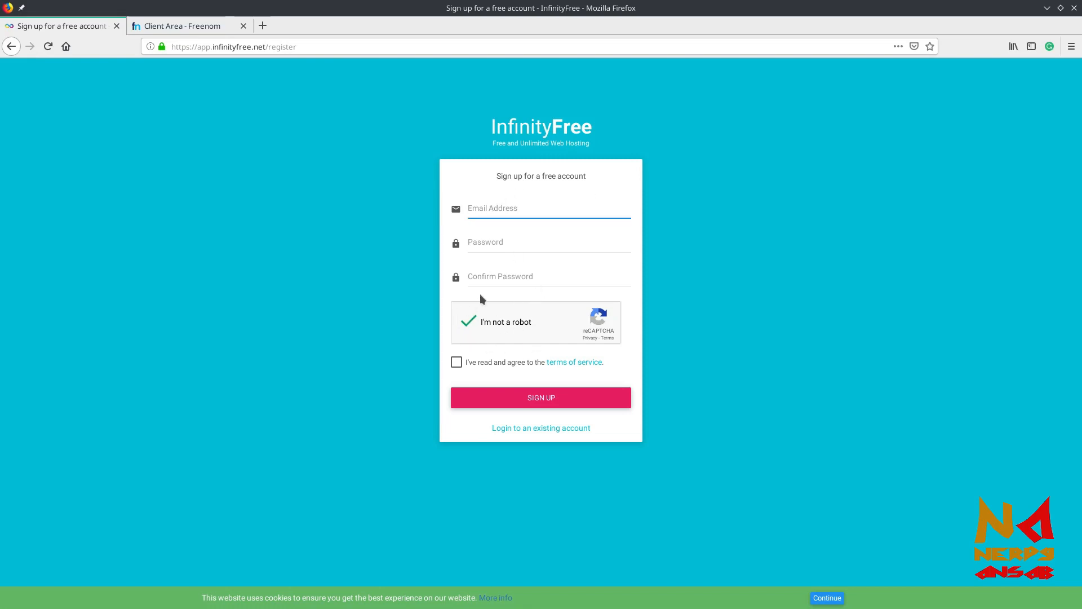
left_click(457, 363)
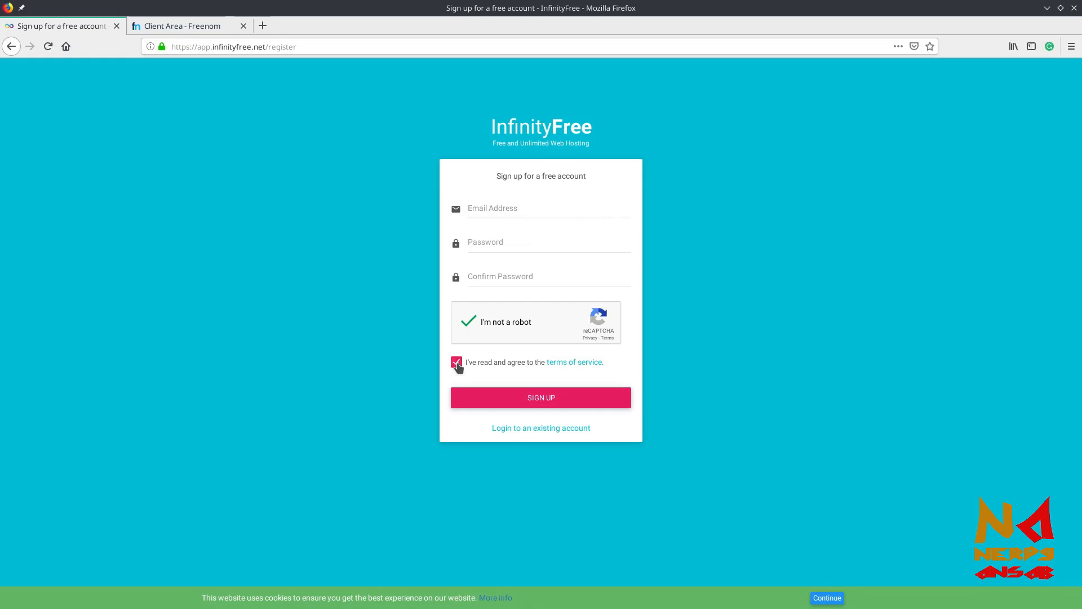
Enter the account email address and password, submit the sign-up, and open a blank tab
left_click(511, 212)
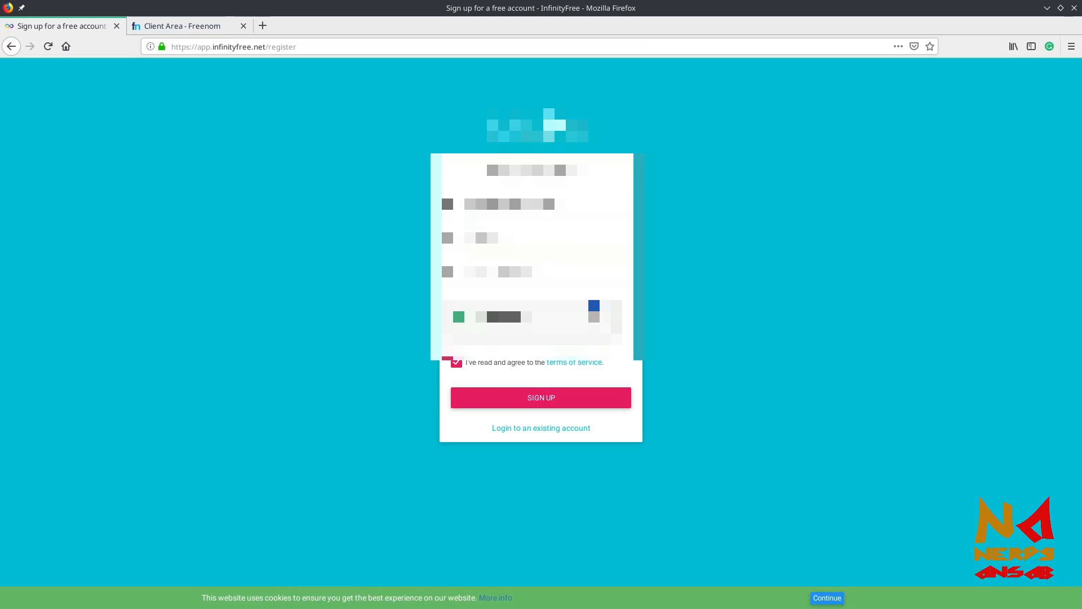
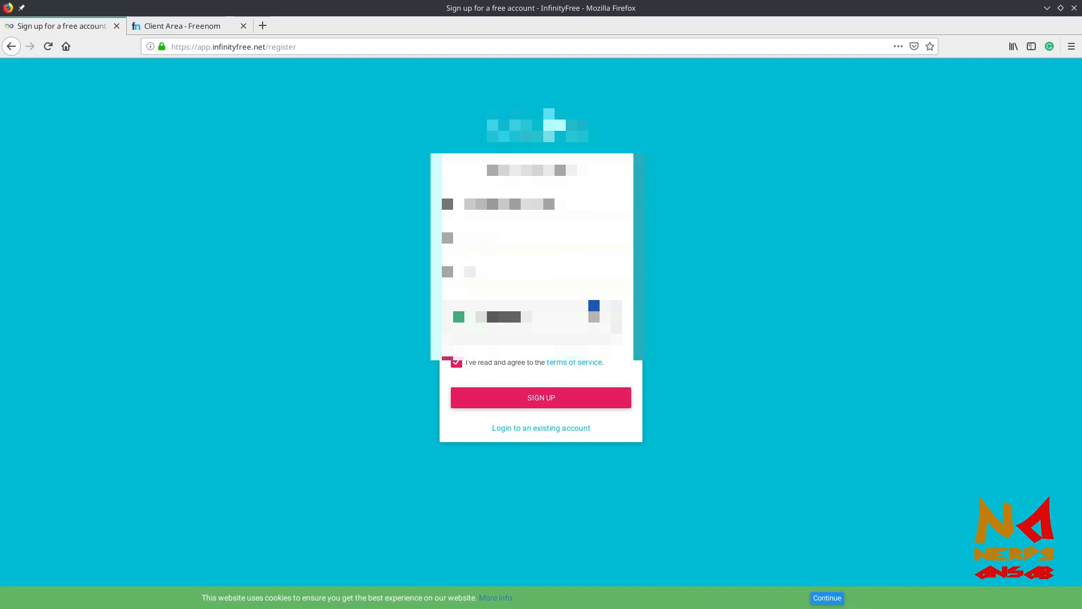
type("a")
left_click(541, 399)
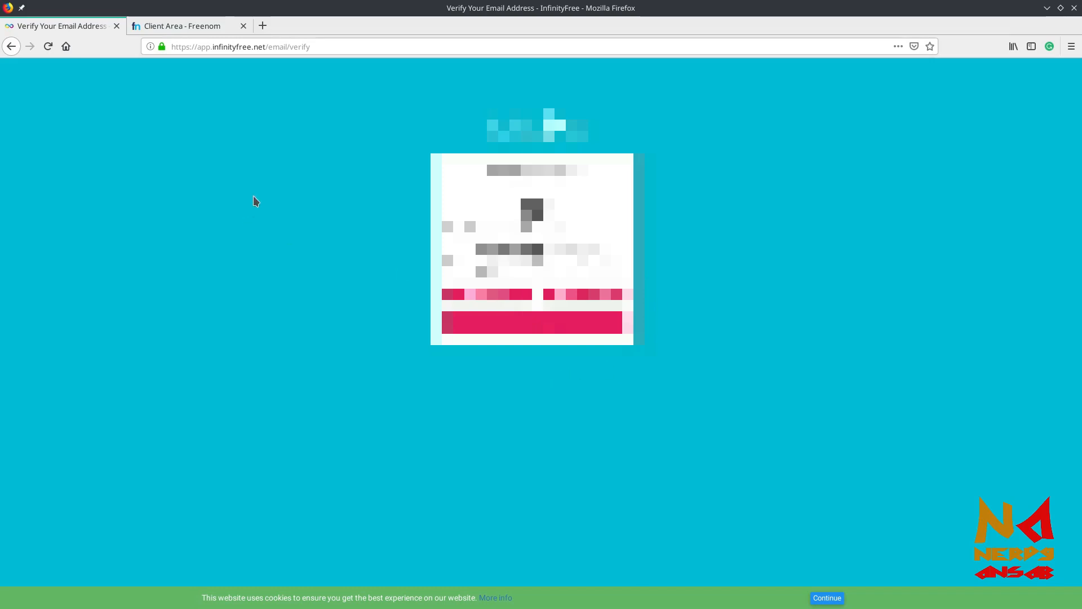
left_click(263, 25)
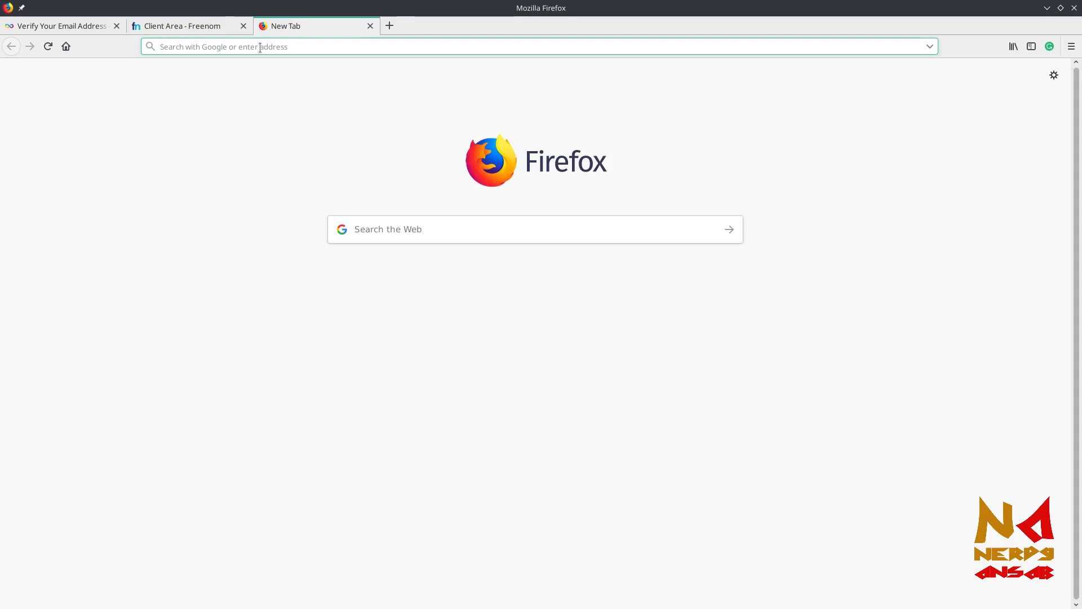
In gmail.com, open InfinityFree's 'Verify Email Address' message and confirm the address
type("gmail.com")
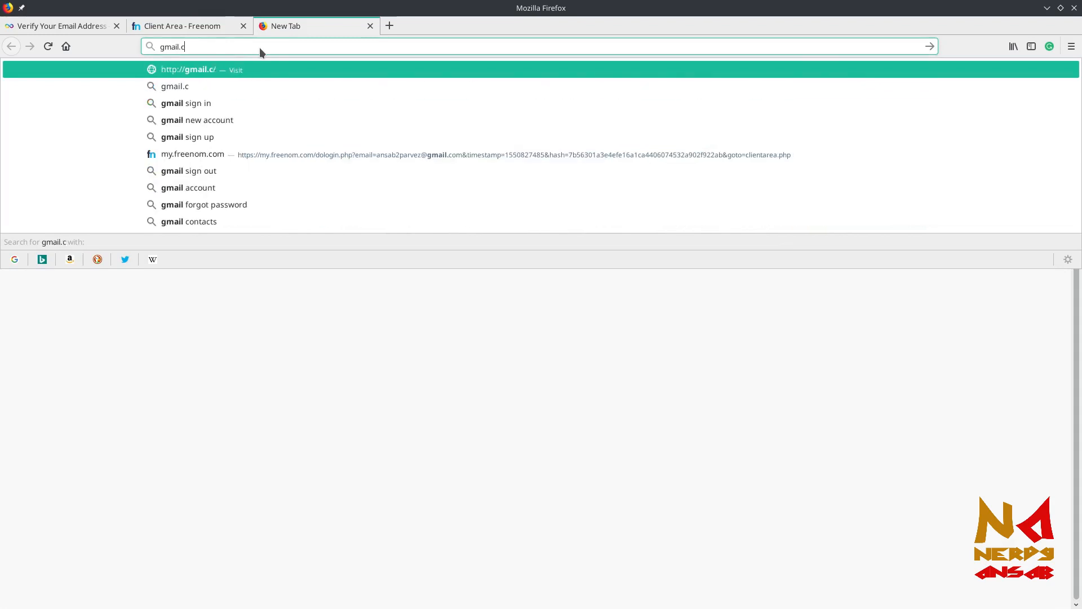
key("Return")
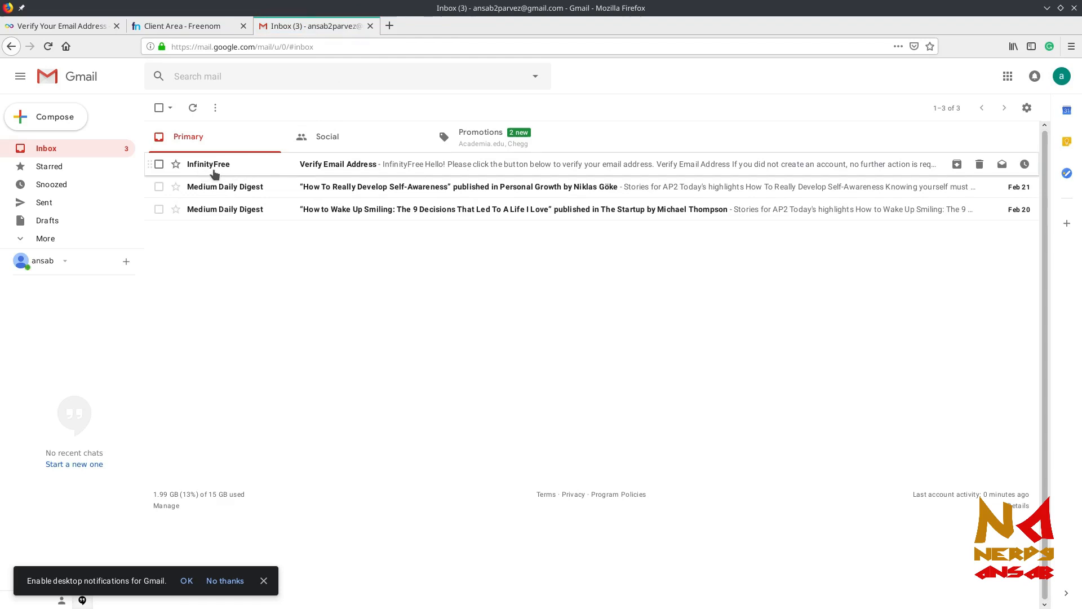
left_click(284, 164)
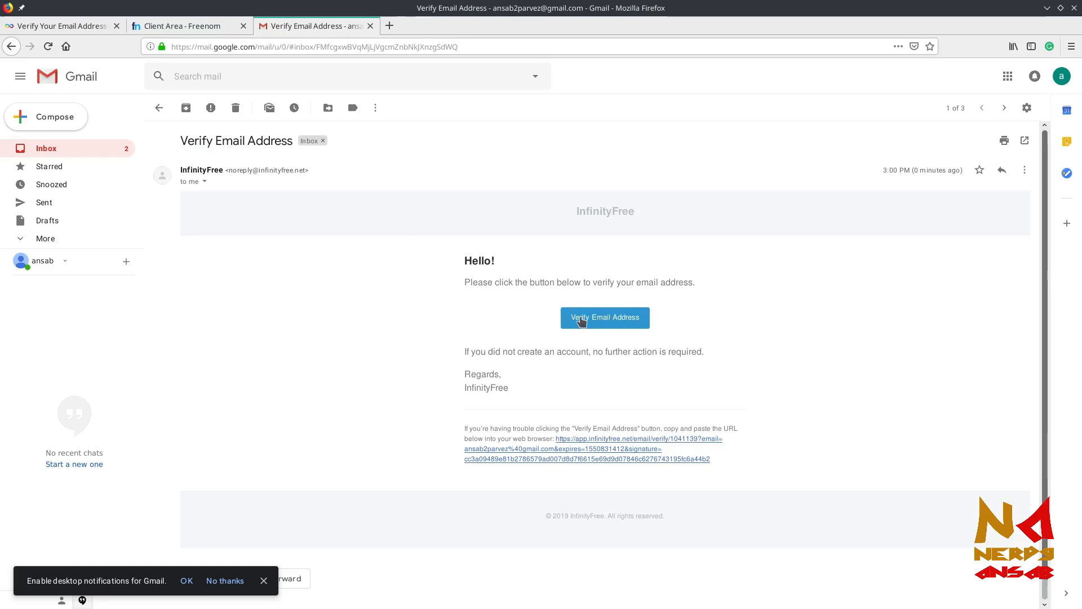
left_click(620, 319)
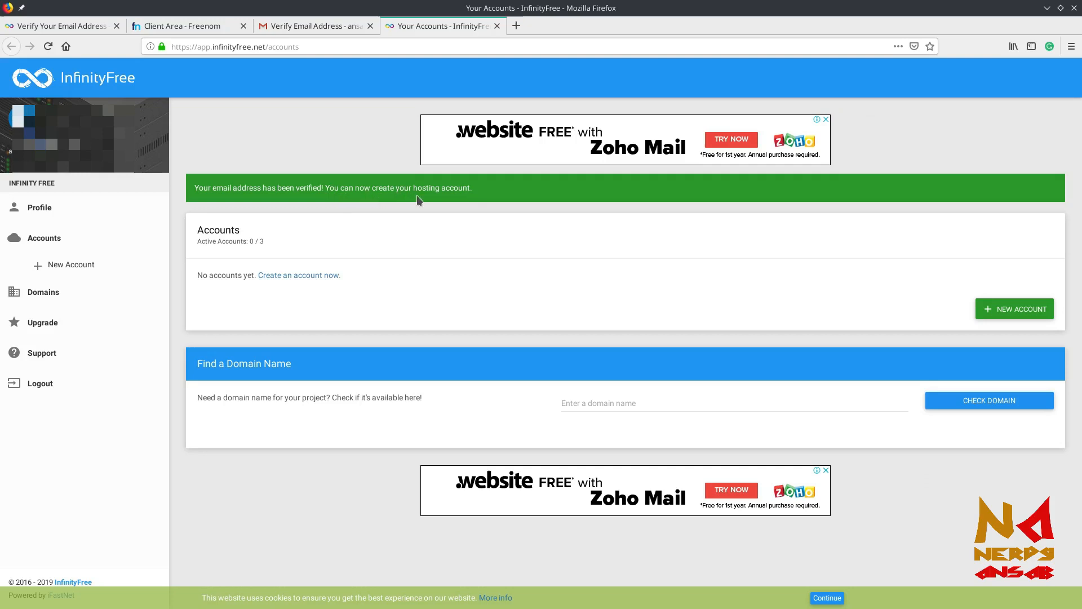
Close the Gmail and old verification tabs, then start a NEW ACCOUNT from Your Accounts
left_click(370, 24)
left_click(115, 25)
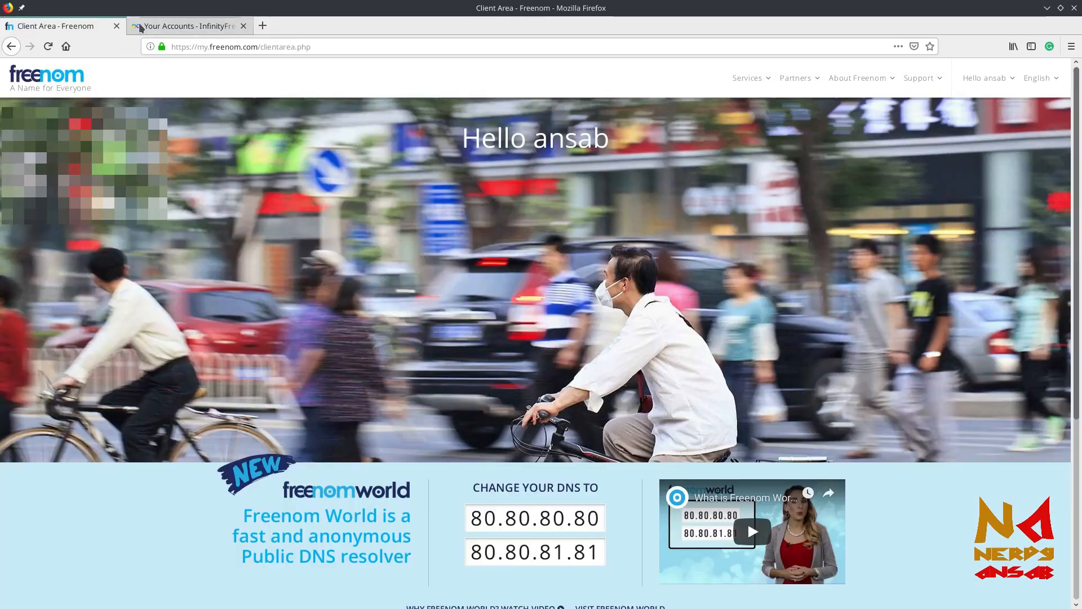
left_click(147, 24)
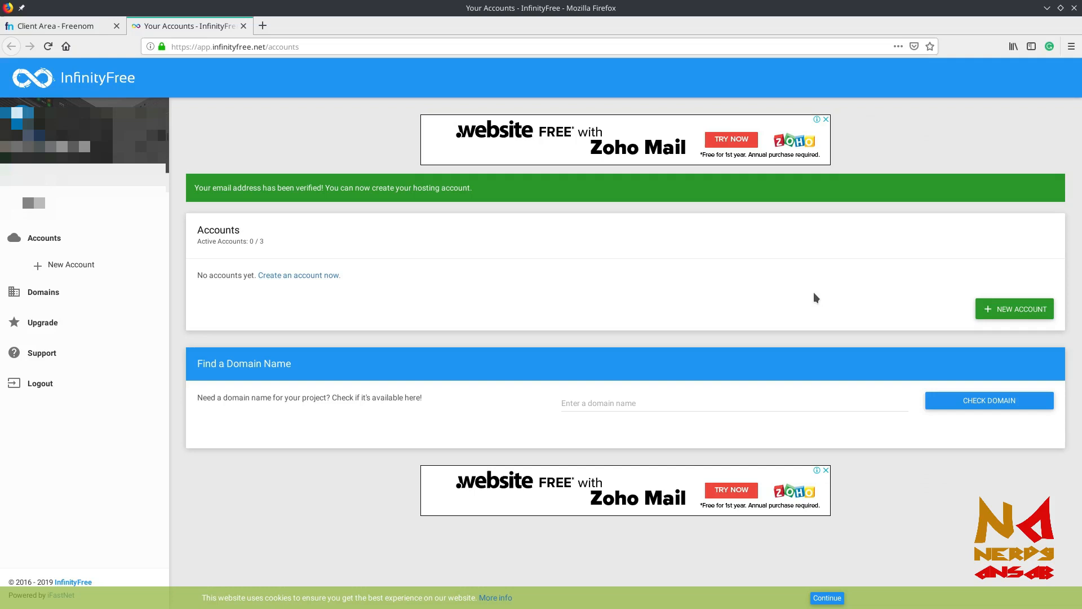
left_click(1006, 308)
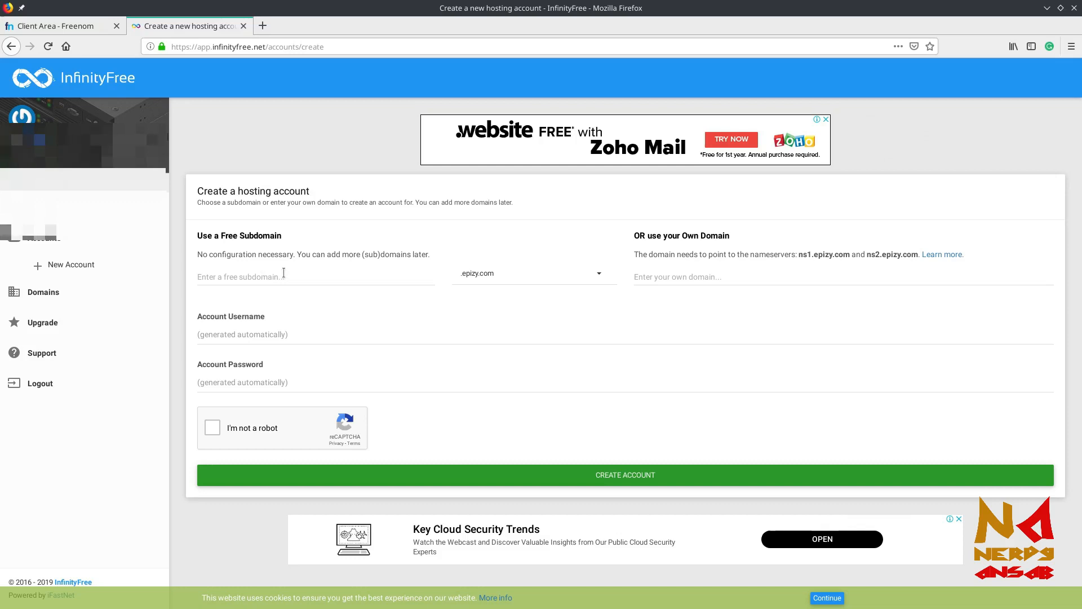
Compare the free .epizy.com subdomain suffixes with the own-domain option, then return to Freenom's Services menu
left_click(283, 273)
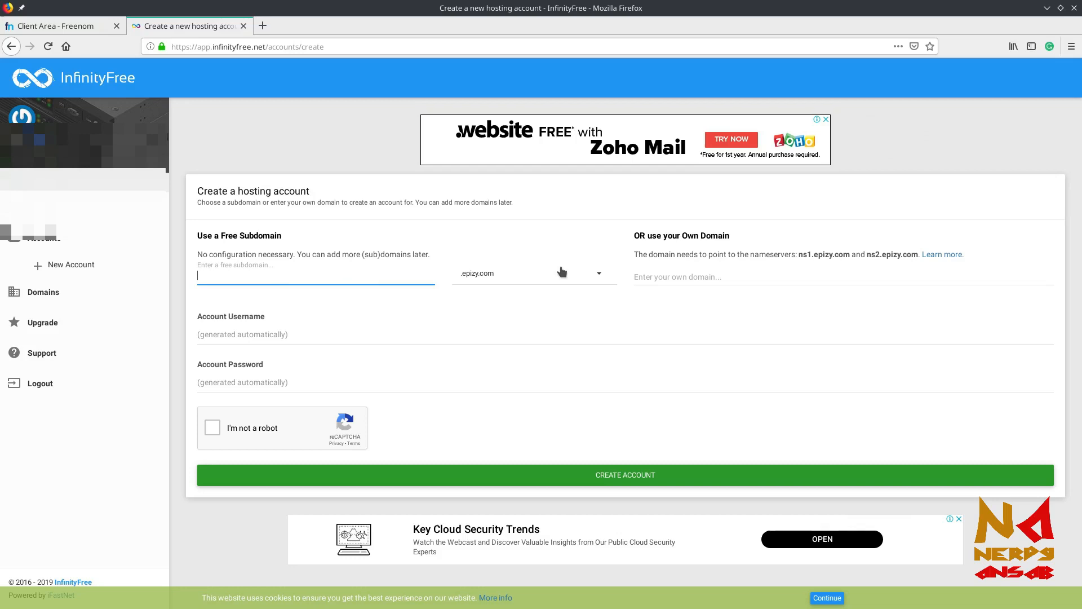
left_click(547, 274)
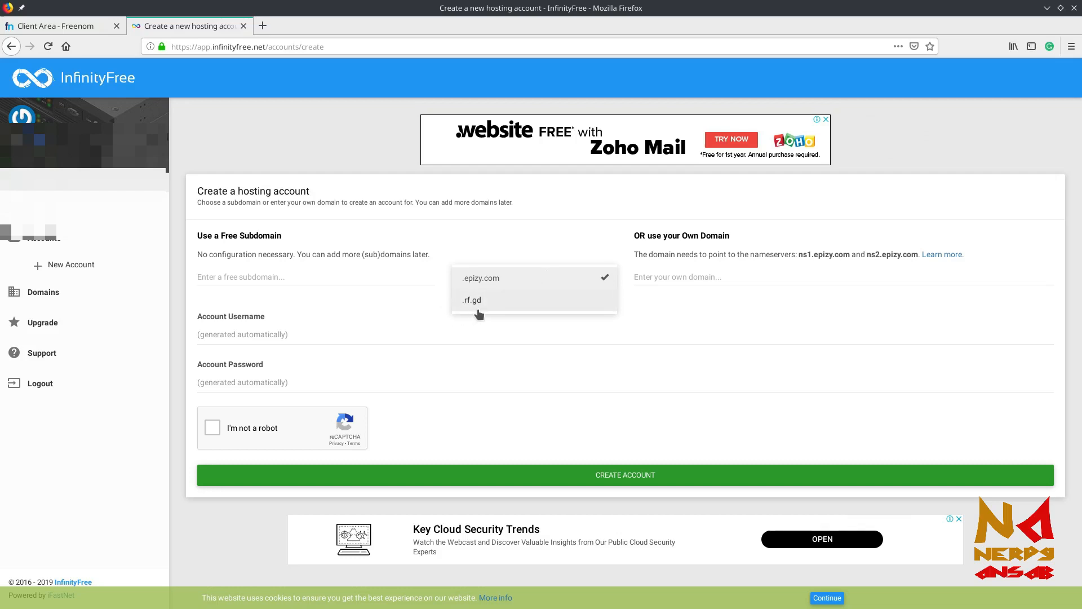
left_click(821, 321)
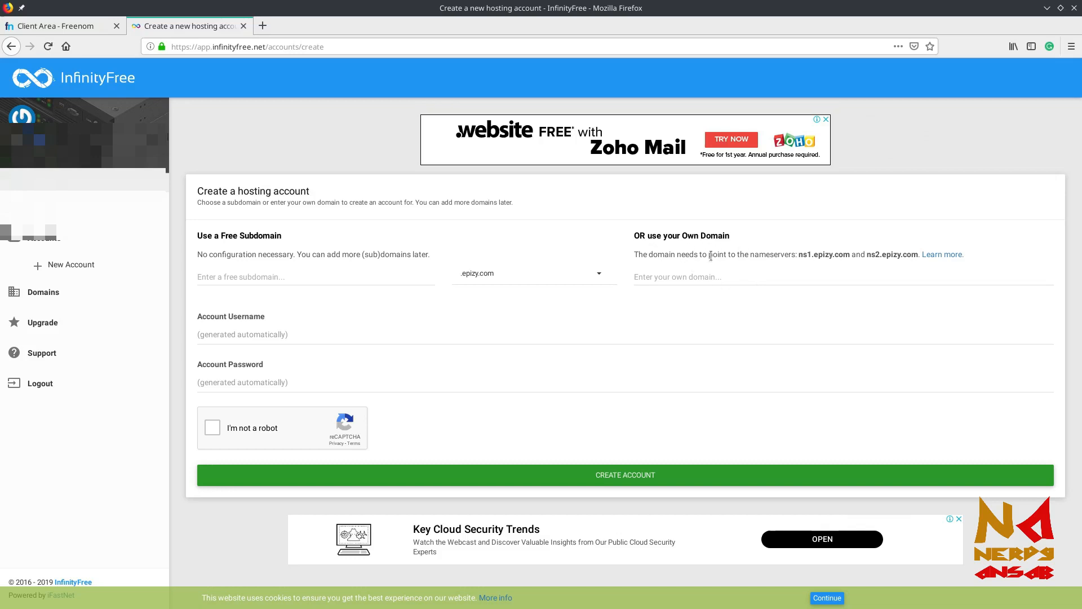
left_click(670, 279)
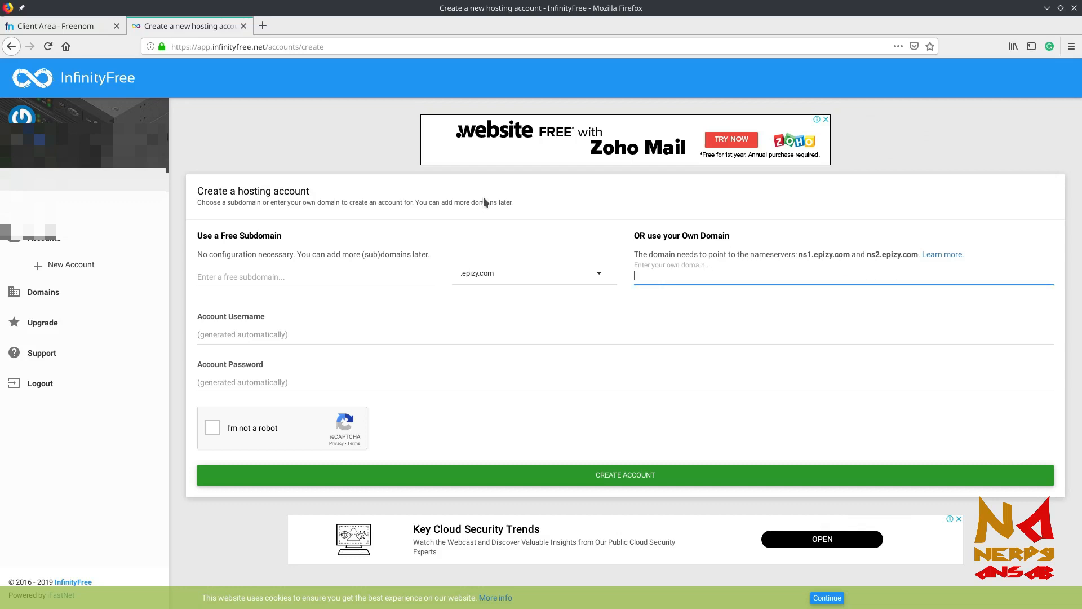
left_click(53, 29)
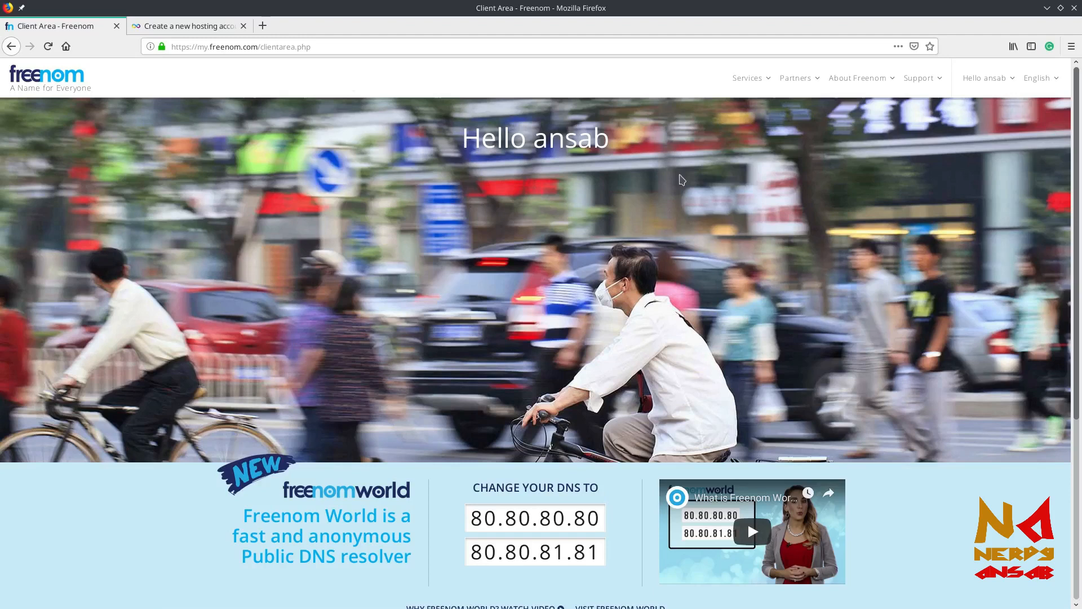
left_click(751, 81)
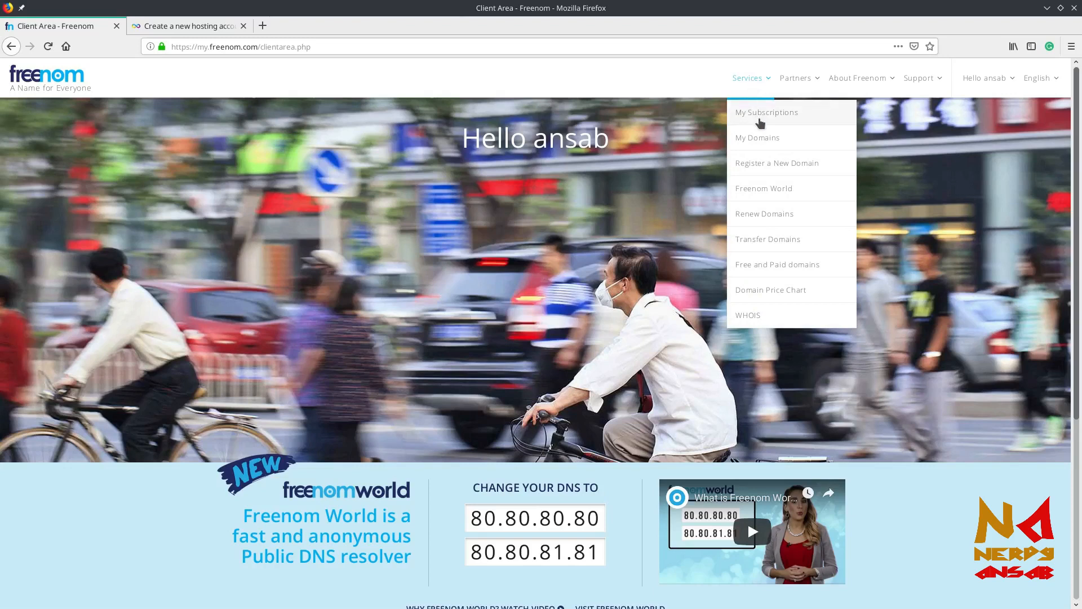
Check Freenom's My Domains list for whcourse.cf, then return to the hosting account form
left_click(761, 139)
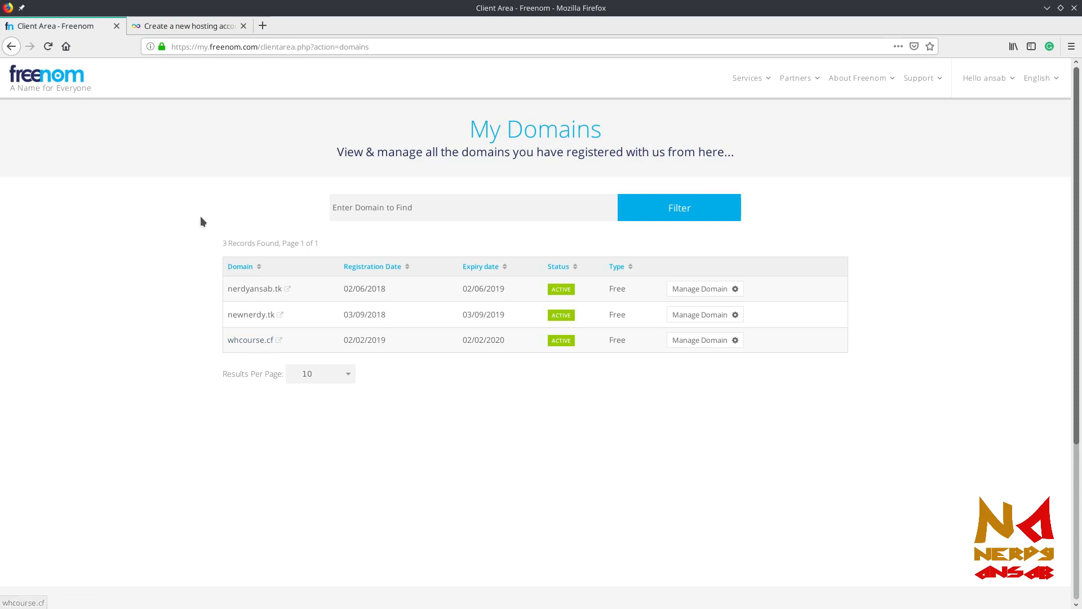
left_click(203, 24)
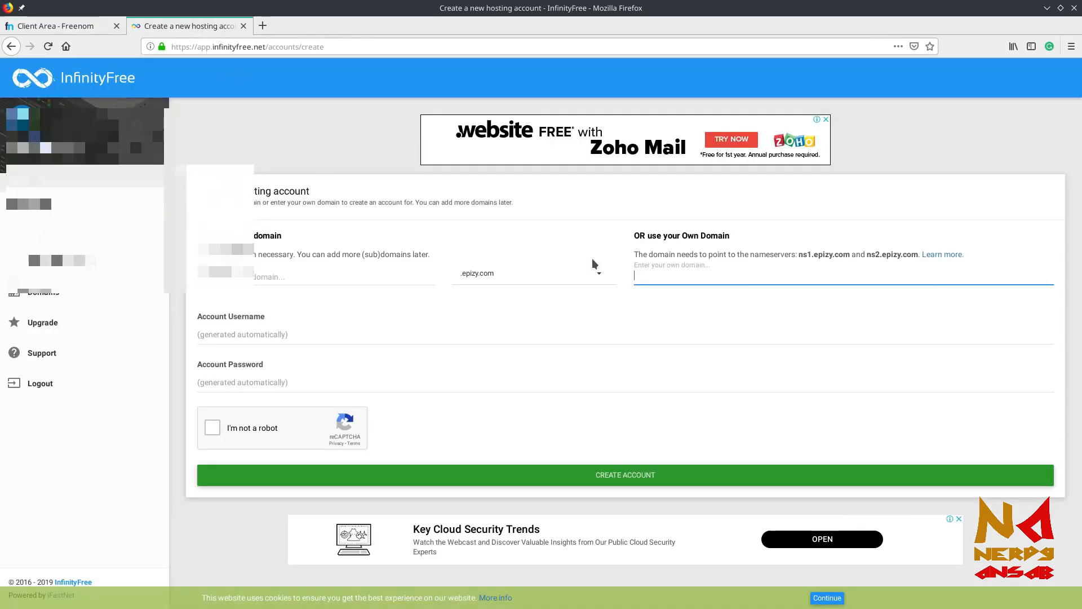
Enter whcourse.cf as the own domain, verifying its spelling in Freenom, and pass 'I'm not a robot'
type("whcourse.c")
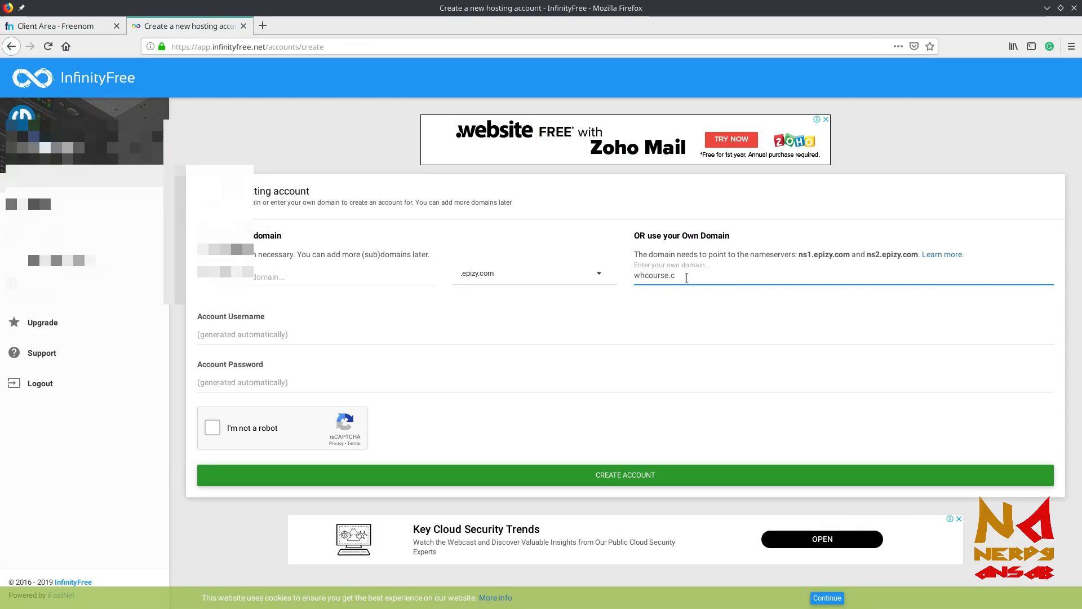
type("f")
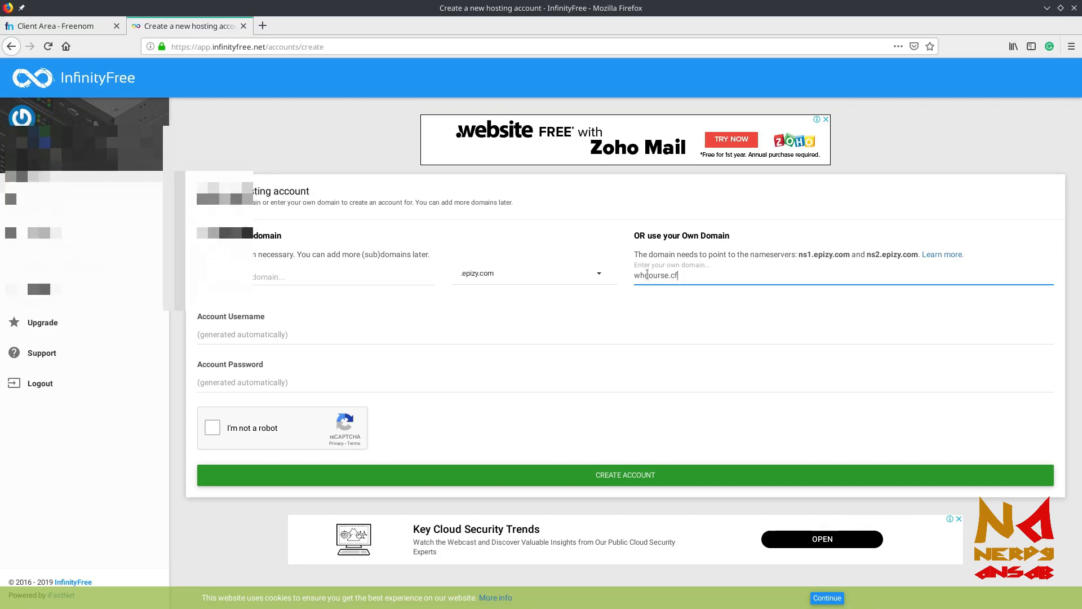
left_click(53, 25)
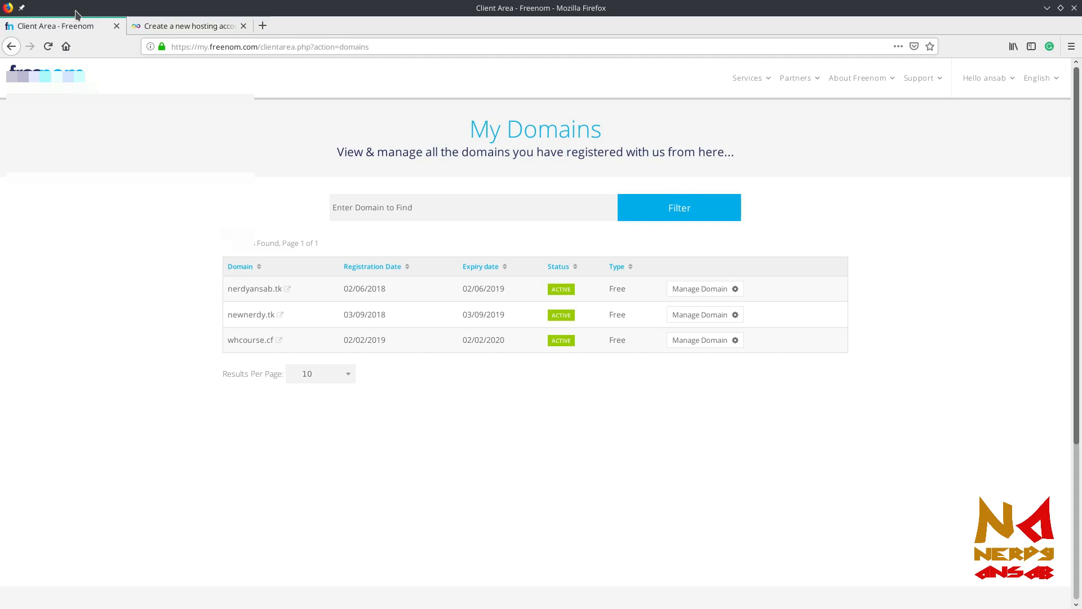
left_click(171, 31)
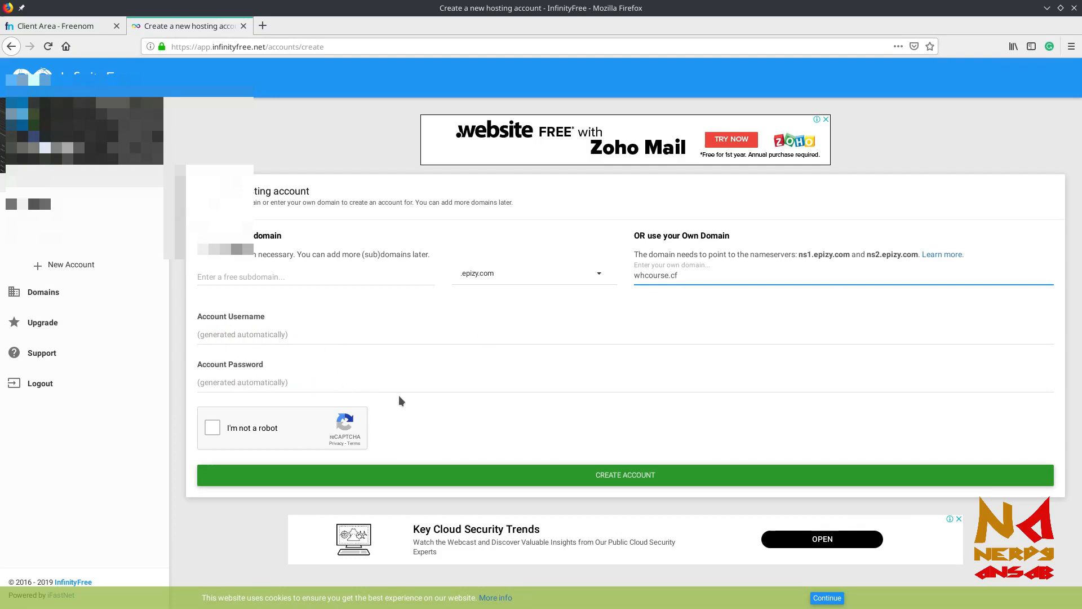
left_click(213, 428)
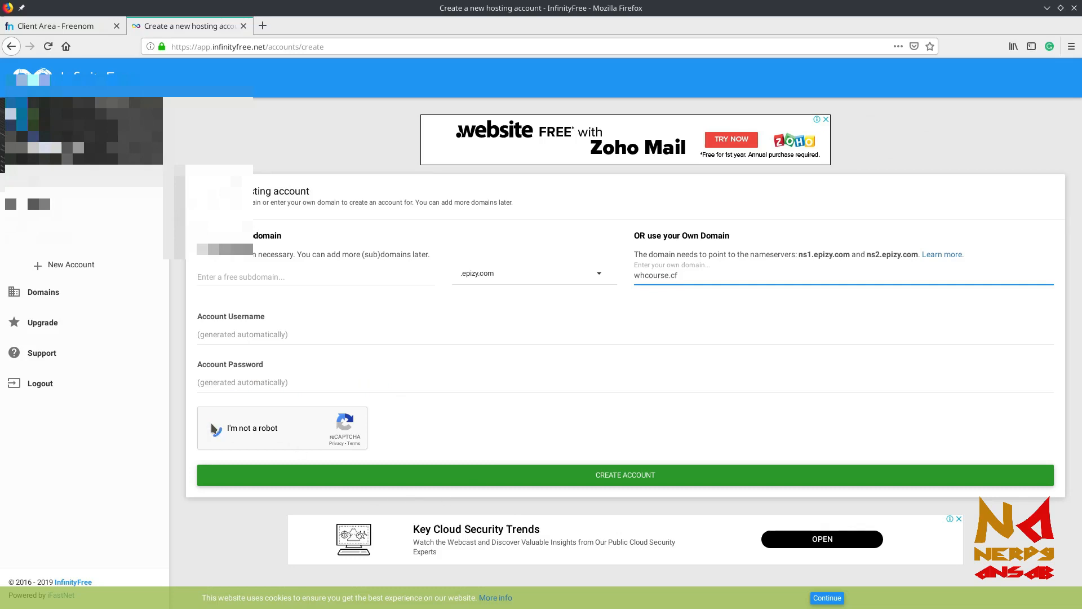
Submit the account, note the required ns1/ns2.epizy.com nameservers, then go to Freenom's domain list
left_click(614, 478)
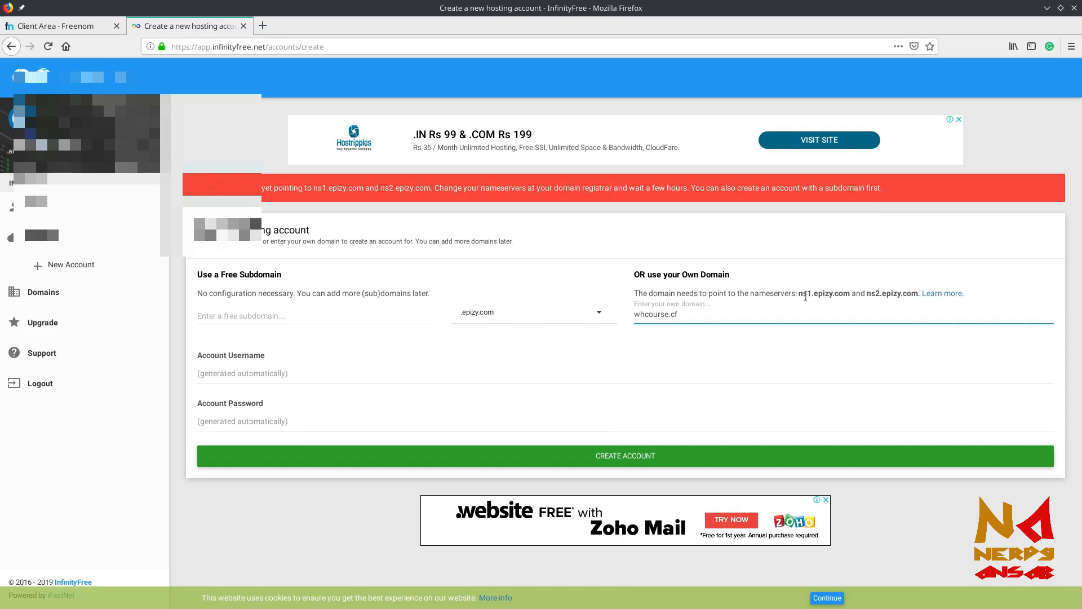
double_click(824, 290)
left_click(824, 290)
double_click(818, 304)
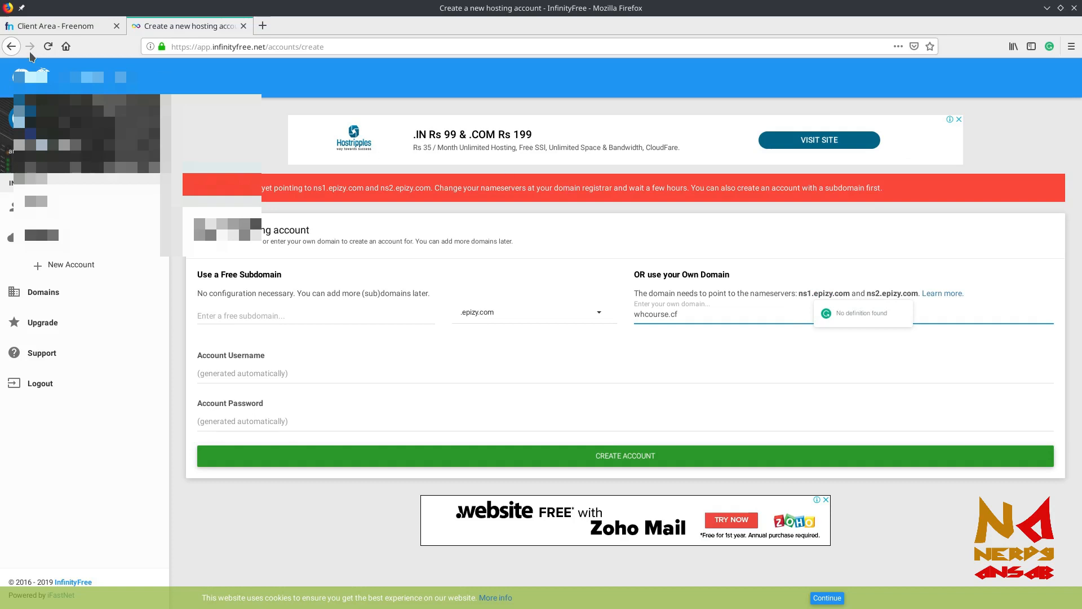
left_click(46, 25)
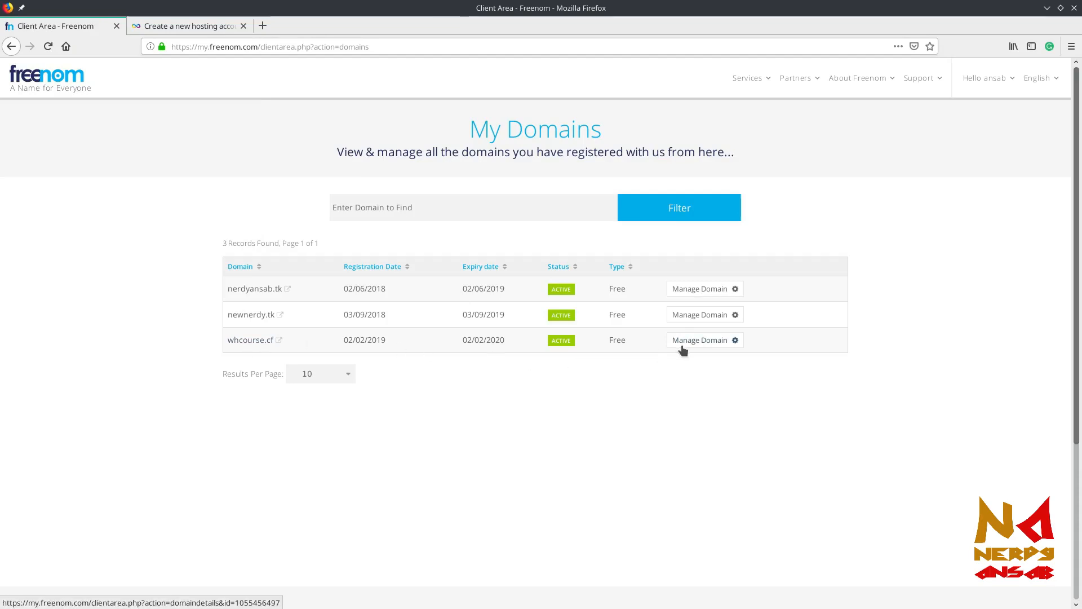
Open whcourse.cf's nameserver settings in Freenom and switch to custom nameservers
left_click(704, 343)
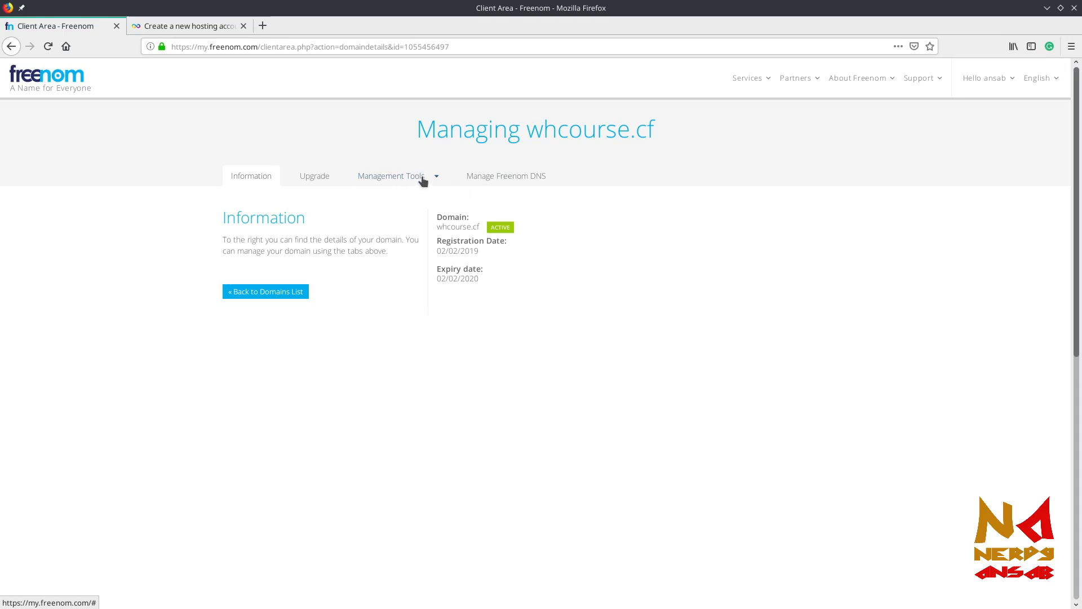
left_click(422, 177)
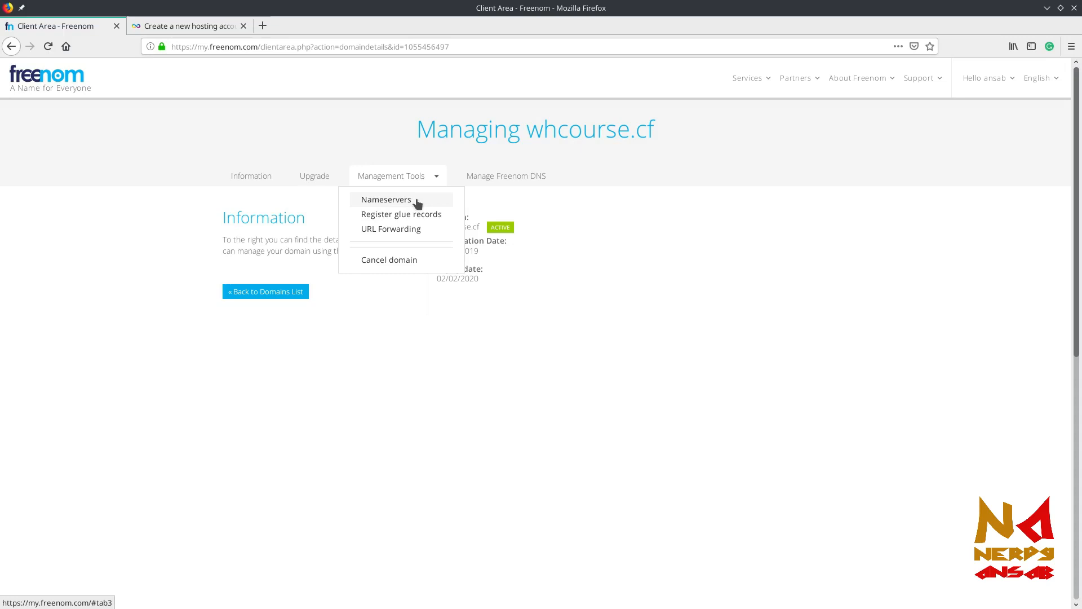
left_click(423, 200)
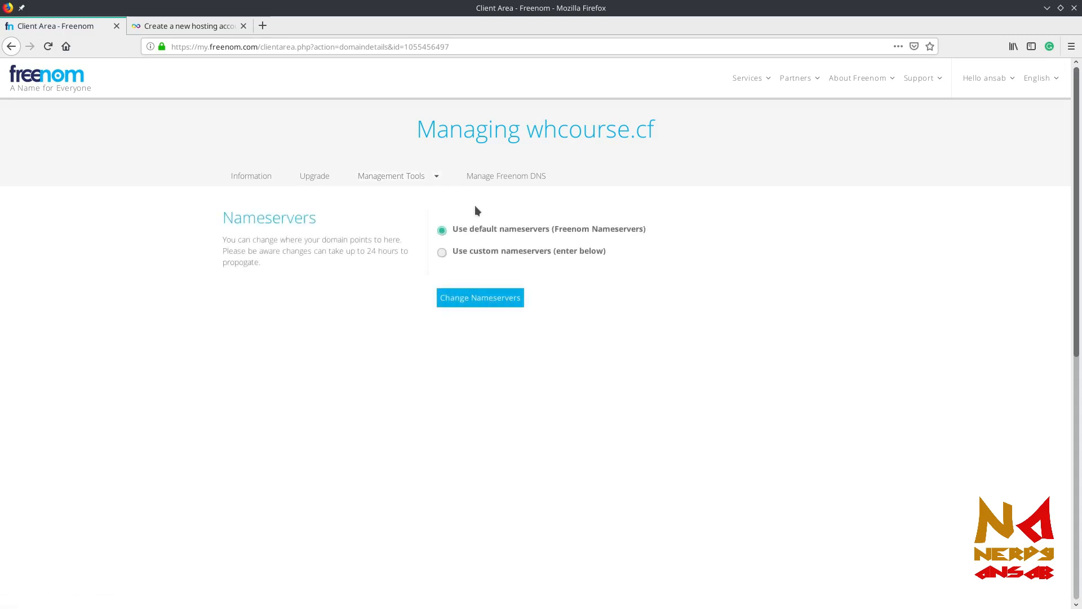
left_click(466, 257)
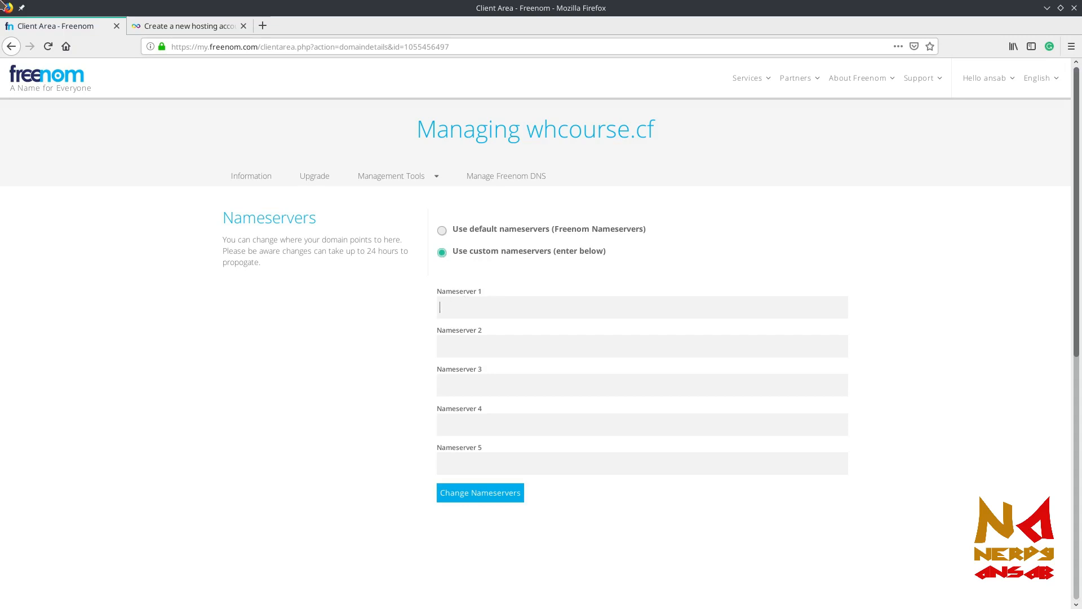
Enter ns1.epizy.com and ns2.epizy.com, copied from InfinityFree, as the nameservers and save
left_click(163, 26)
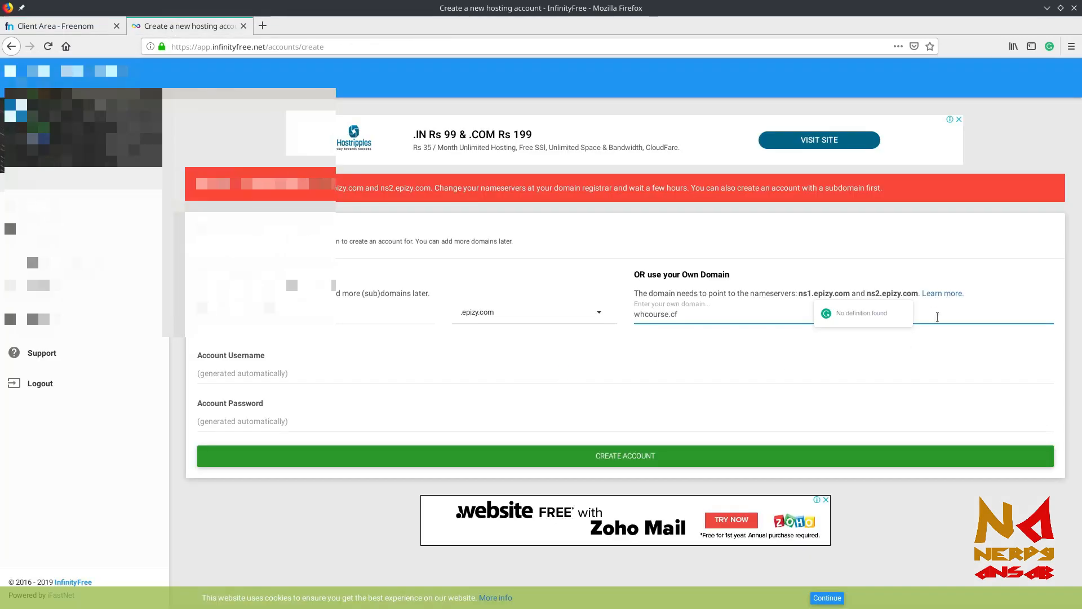
left_click_drag(800, 293, 850, 291)
key("ctrl+c")
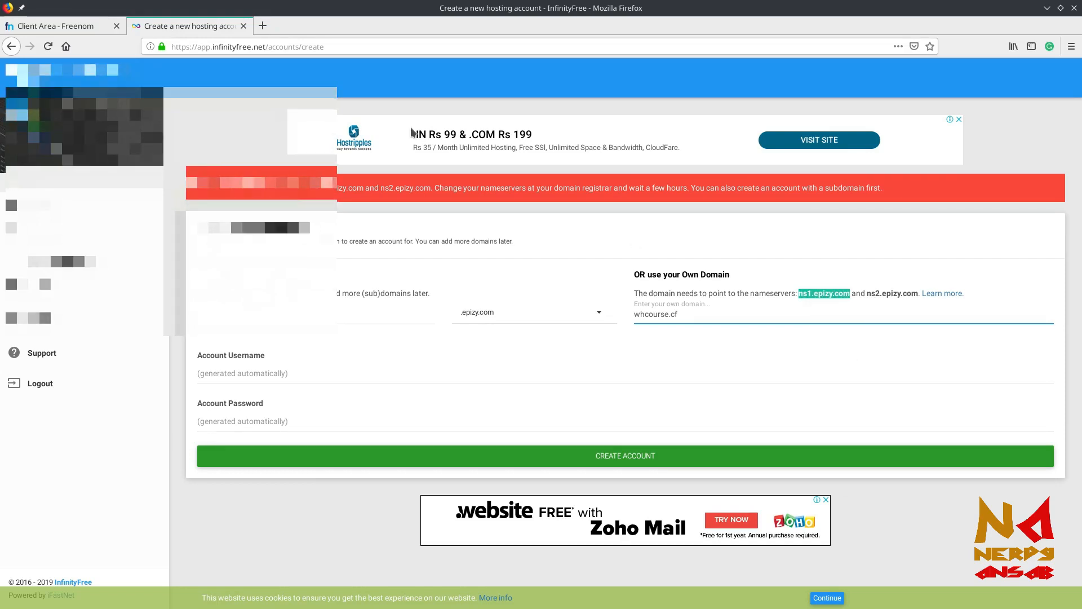
left_click(93, 25)
left_click(641, 315)
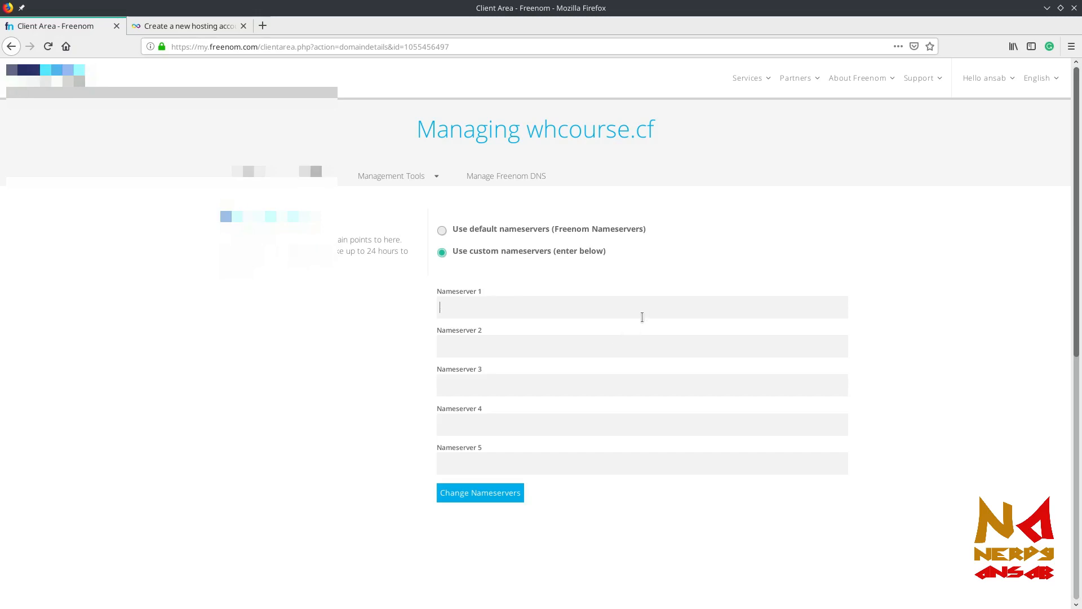
key("ctrl+v")
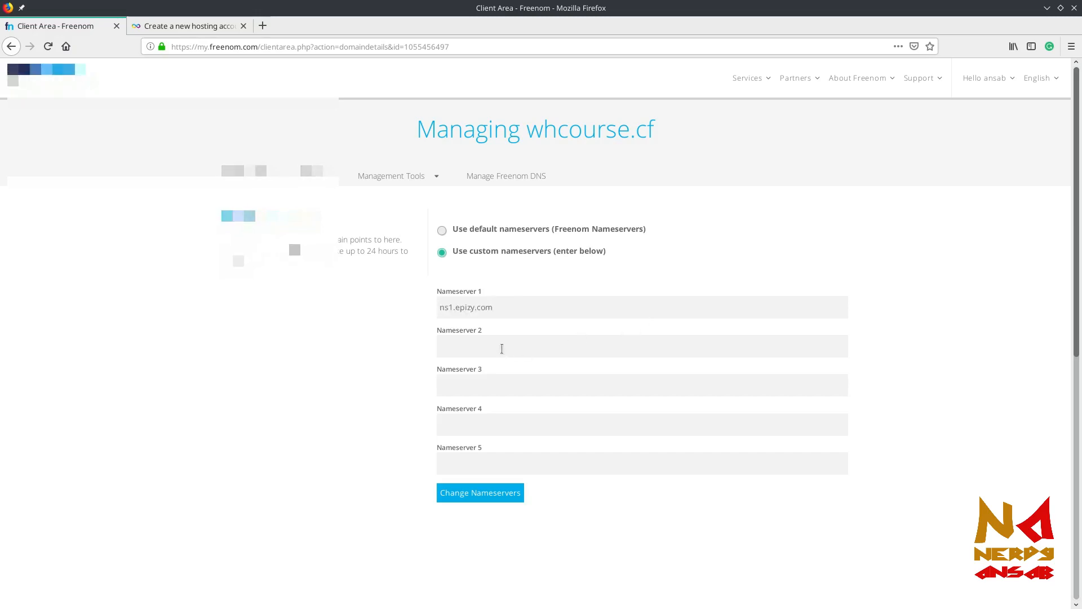
left_click(502, 348)
key("ctrl+v")
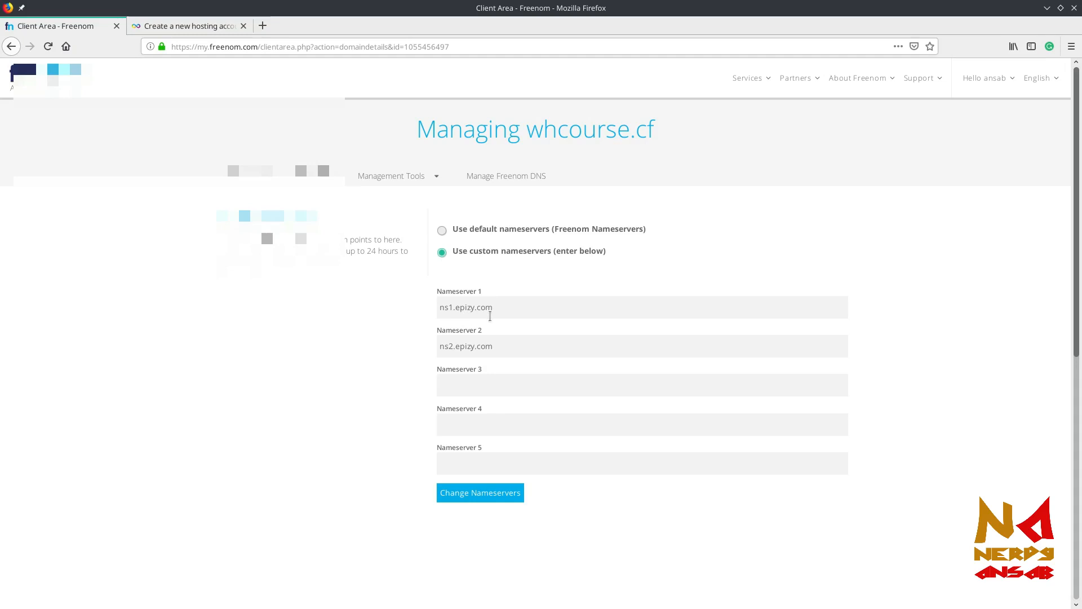
left_click(475, 494)
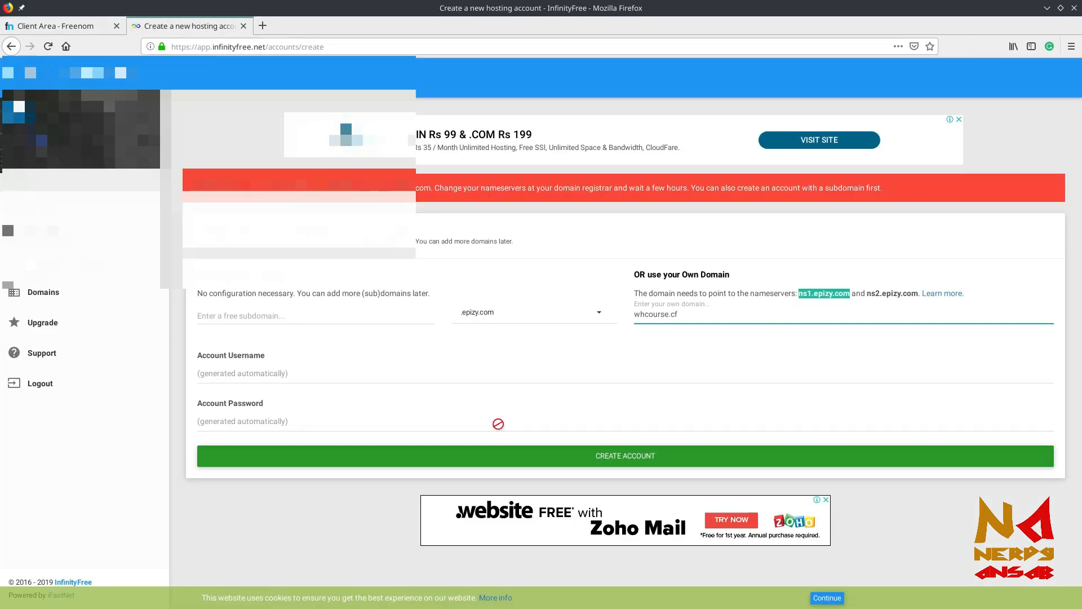
Retry creating the InfinityFree hosting account with whcourse.cf as the own domain
left_click(719, 316)
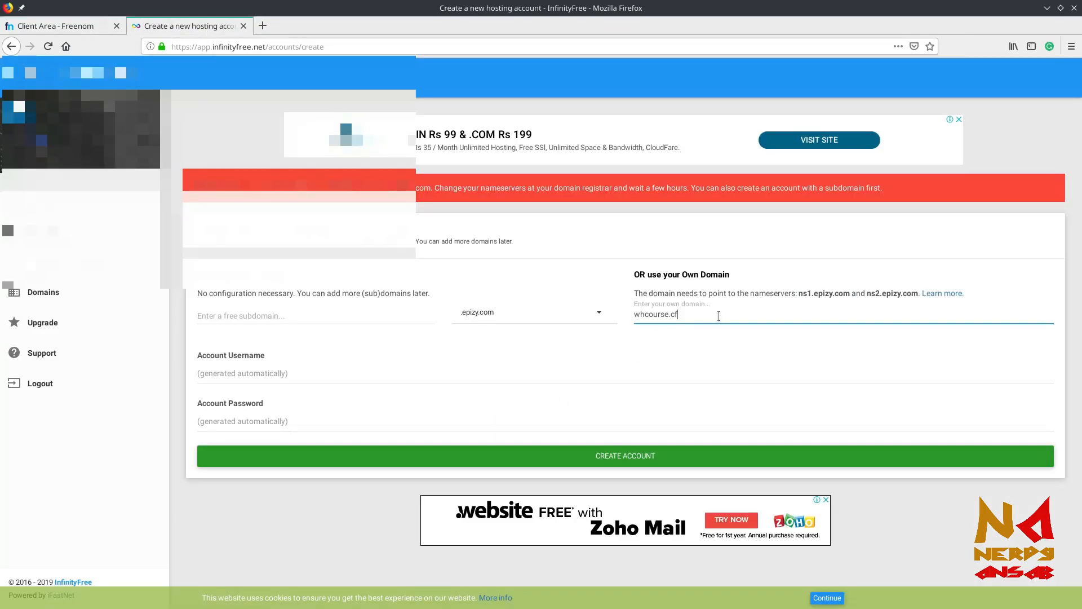
left_click(623, 462)
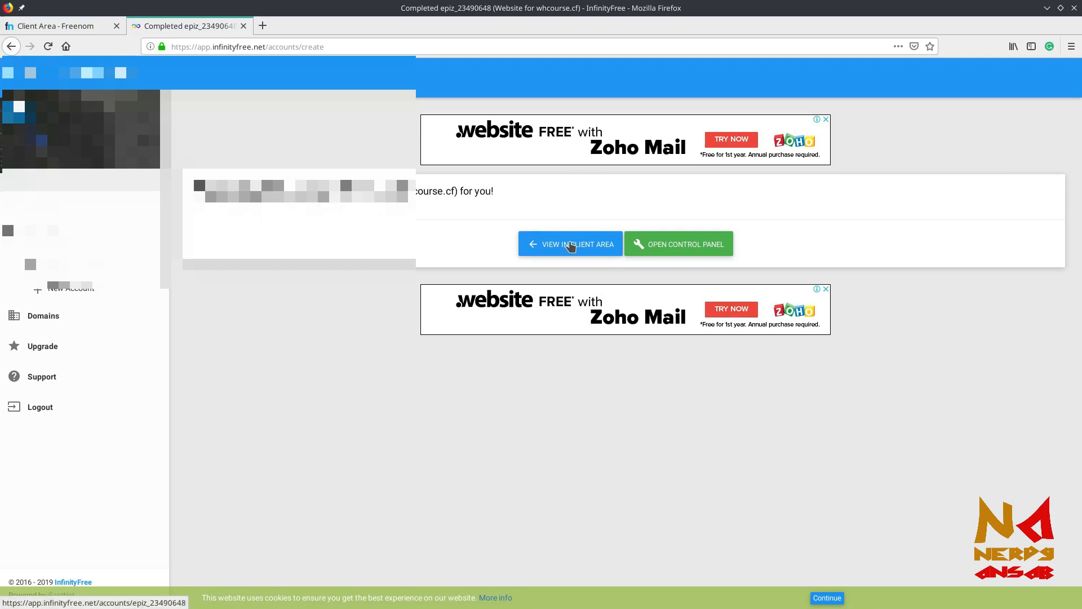
View the new whcourse.cf account in the client area and open its Account Settings
left_click(571, 246)
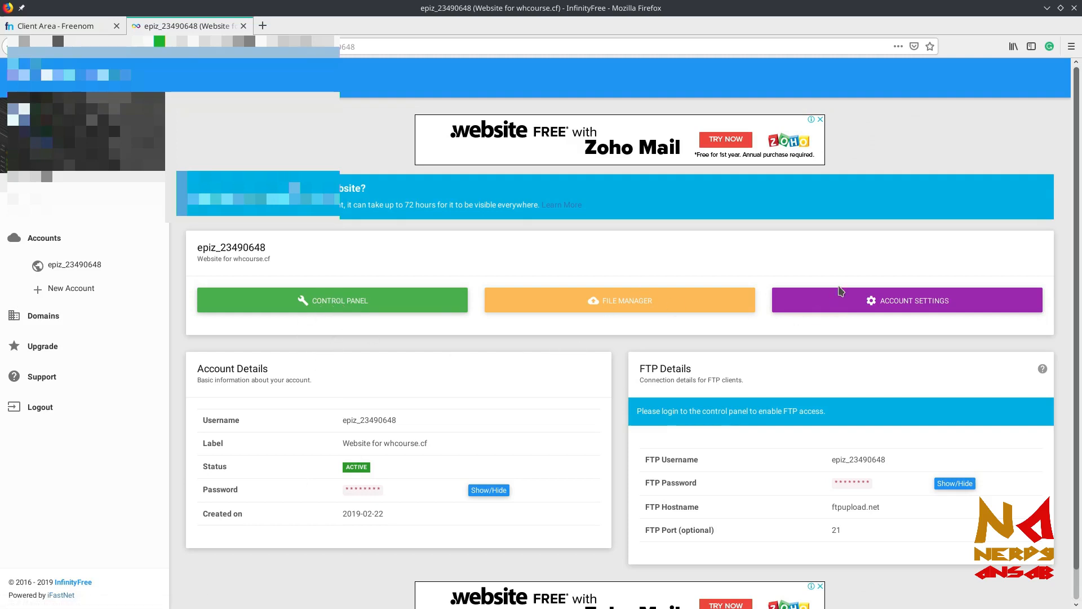
left_click(875, 301)
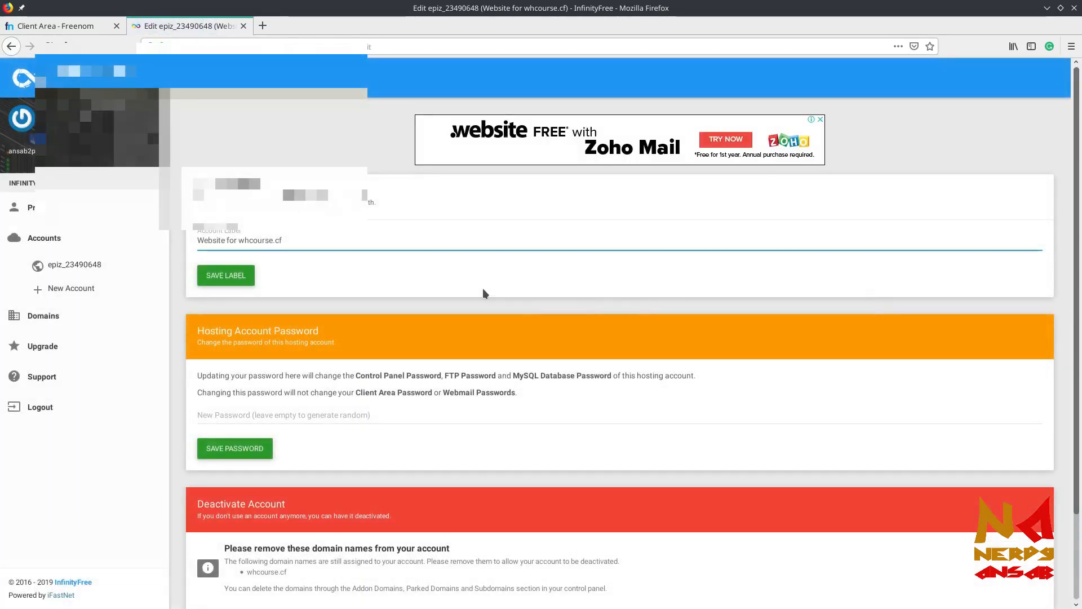
Enter a new account password in New Password, save it and confirm the change
scroll(483, 289, "down", 2)
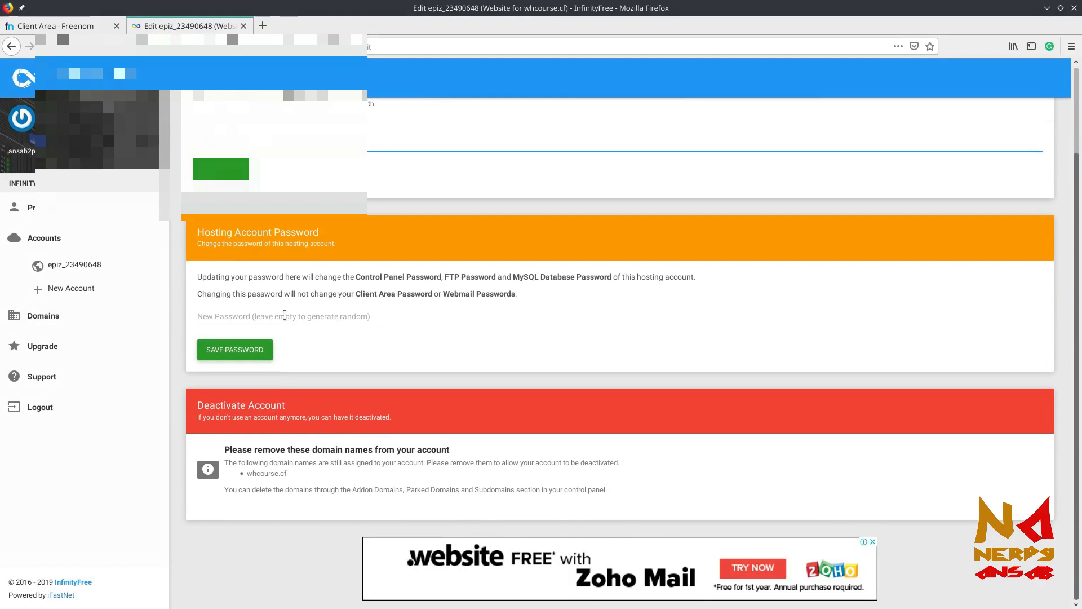
left_click(285, 315)
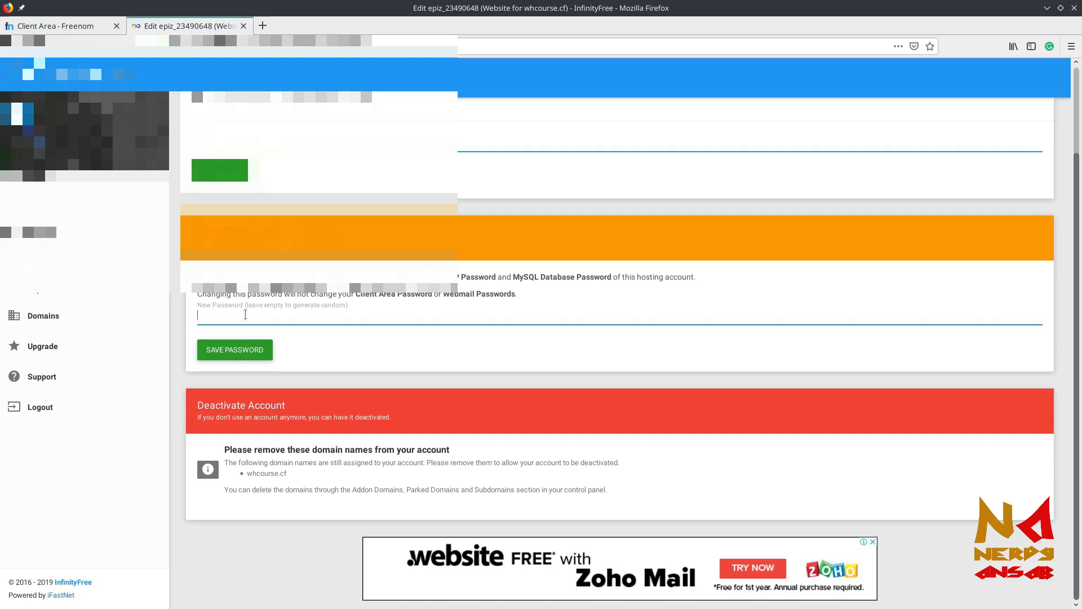
type("•••••••••••")
left_click(257, 350)
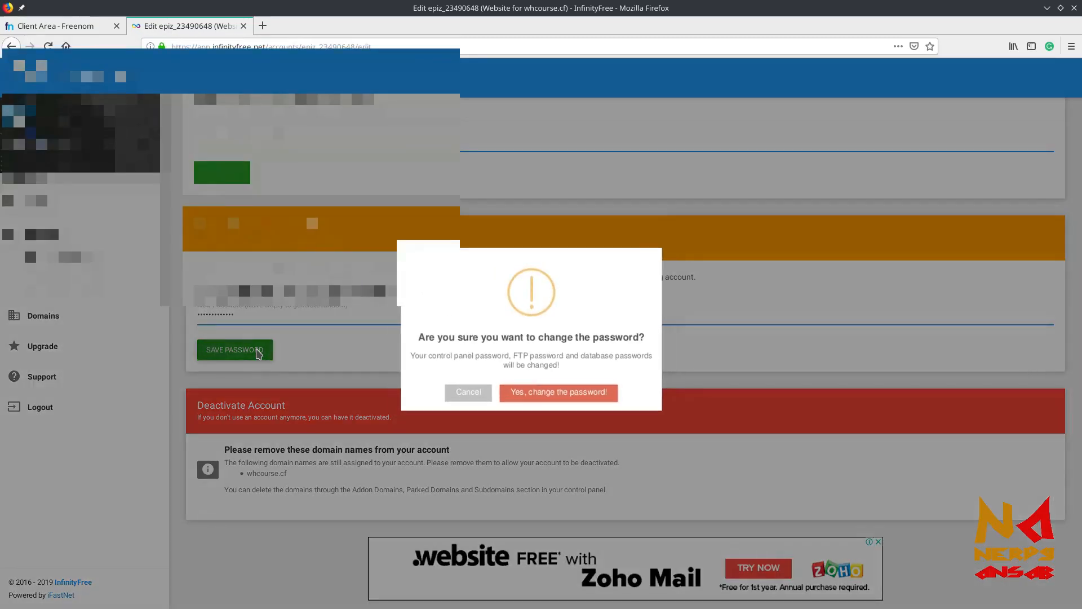
left_click(555, 398)
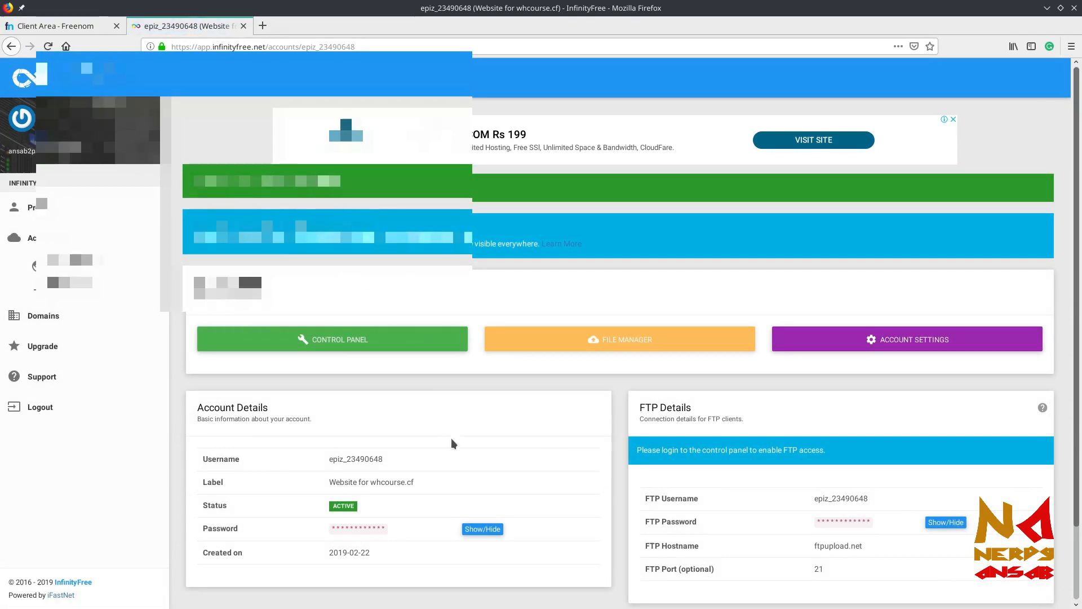
scroll(451, 439, "down", 3)
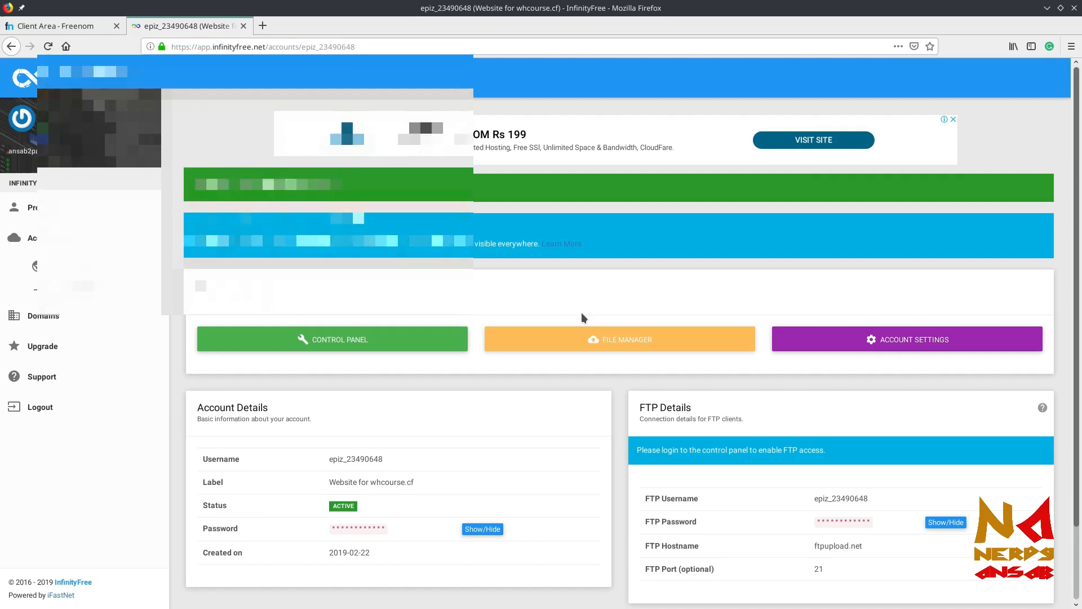
left_click(45, 29)
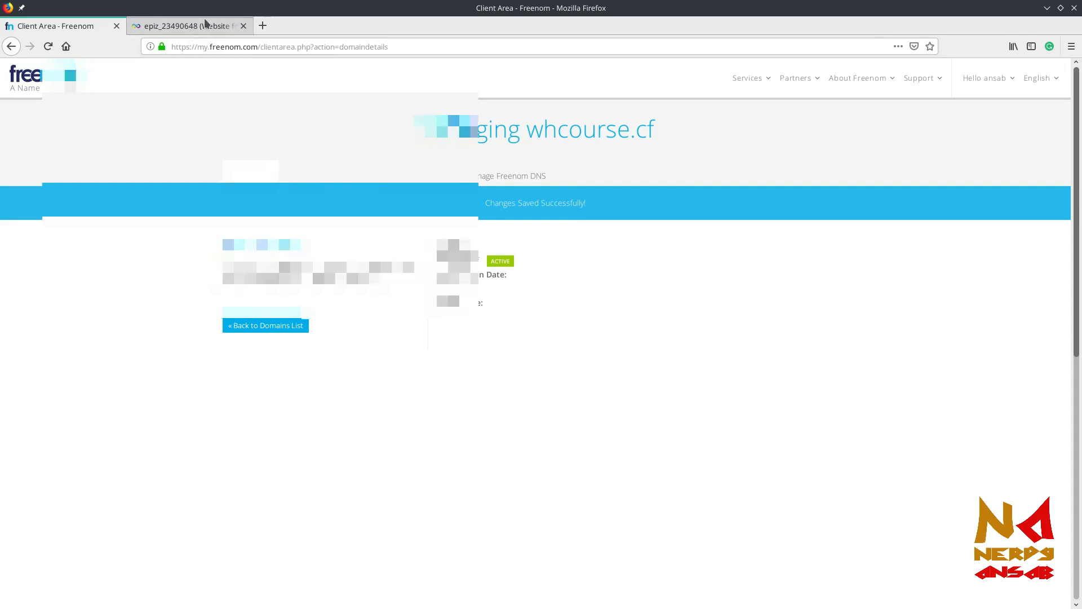
left_click(206, 27)
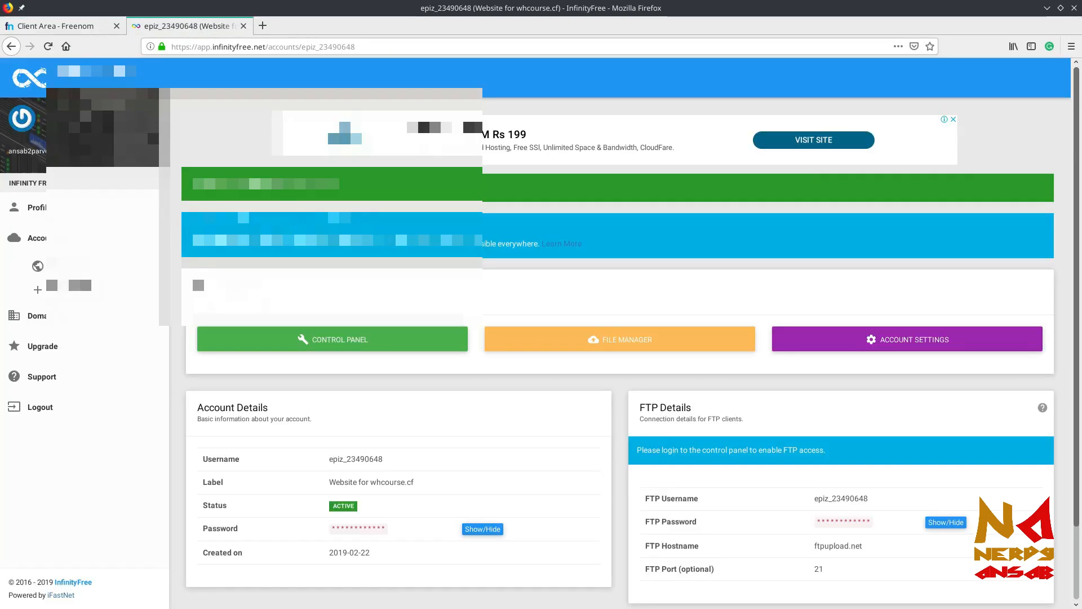